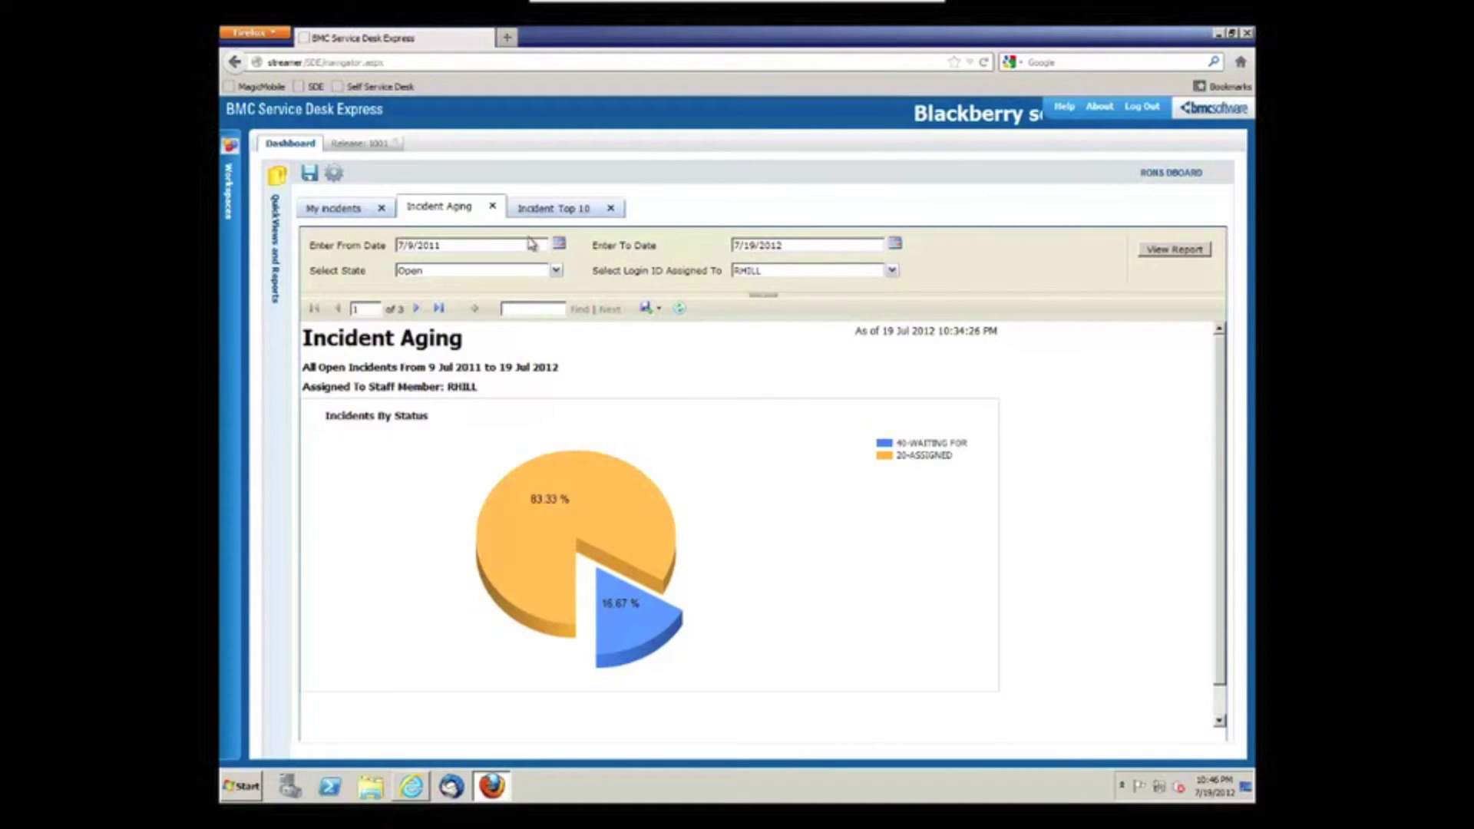
# Step: Look over the Incident Top 10 and Incident Aging dashboard reports and the lists of available QuickViews and Reports
pyautogui.click(562, 212)
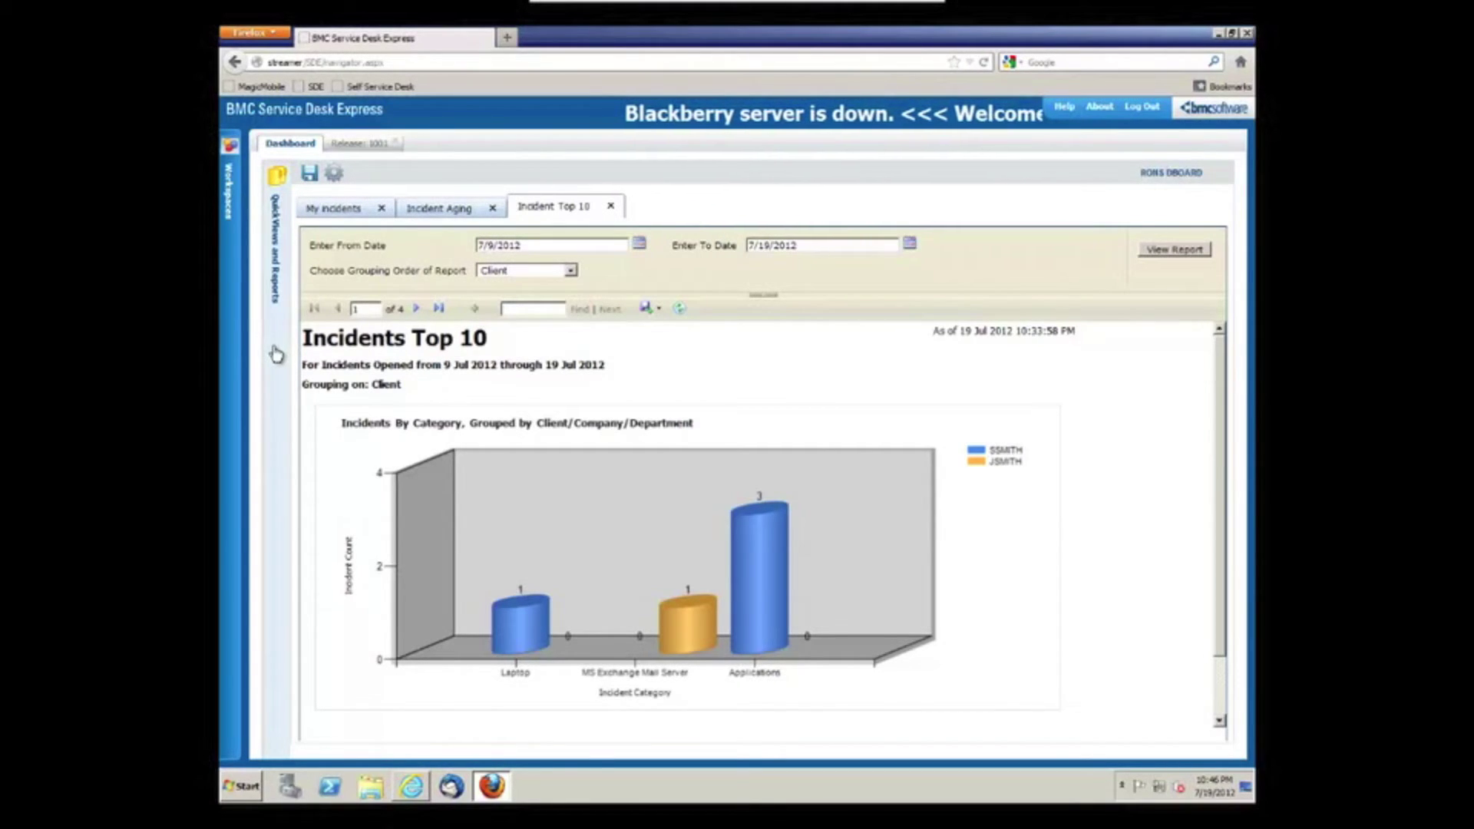
pyautogui.click(279, 229)
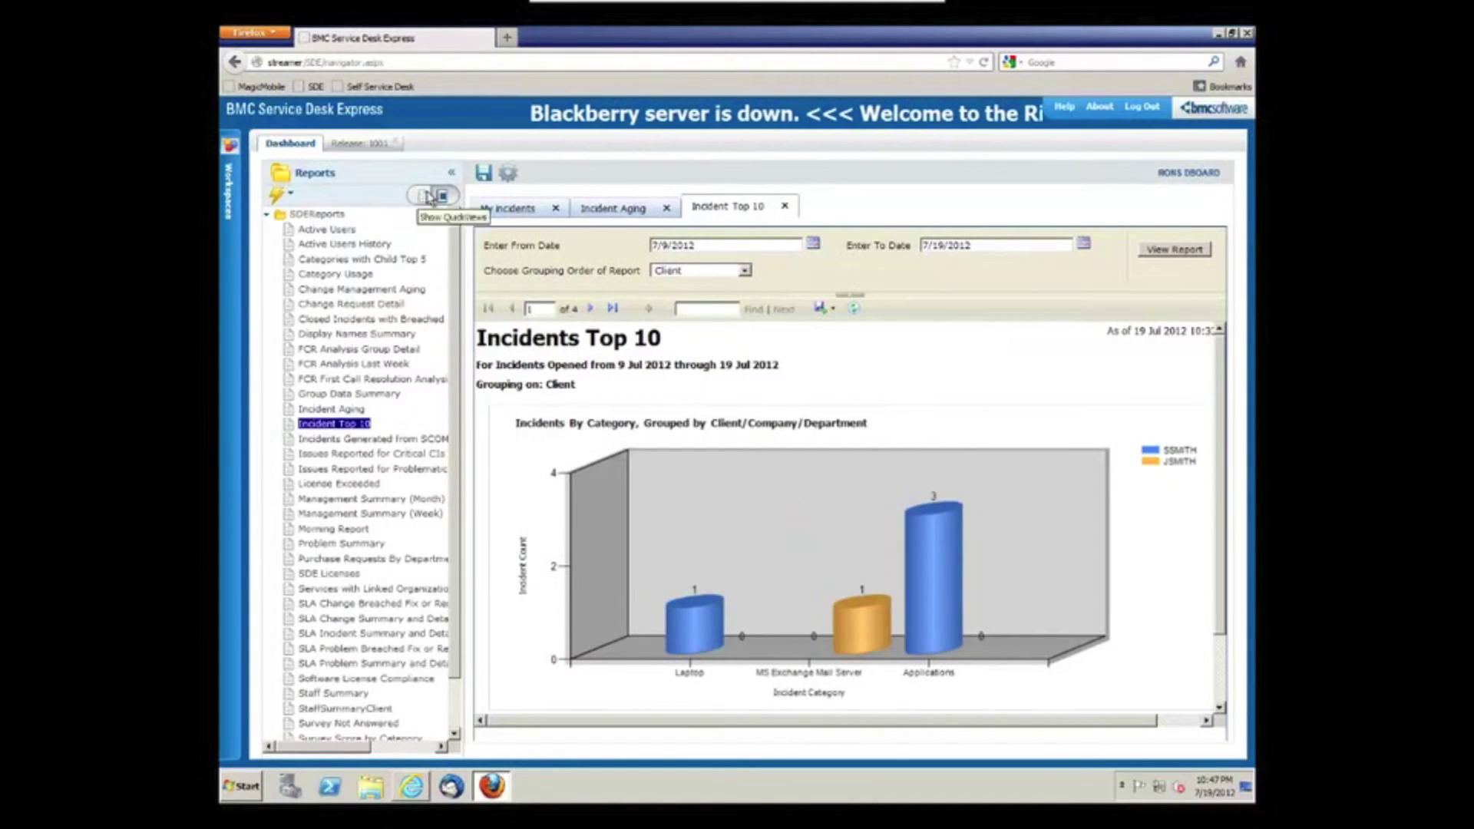
pyautogui.click(429, 197)
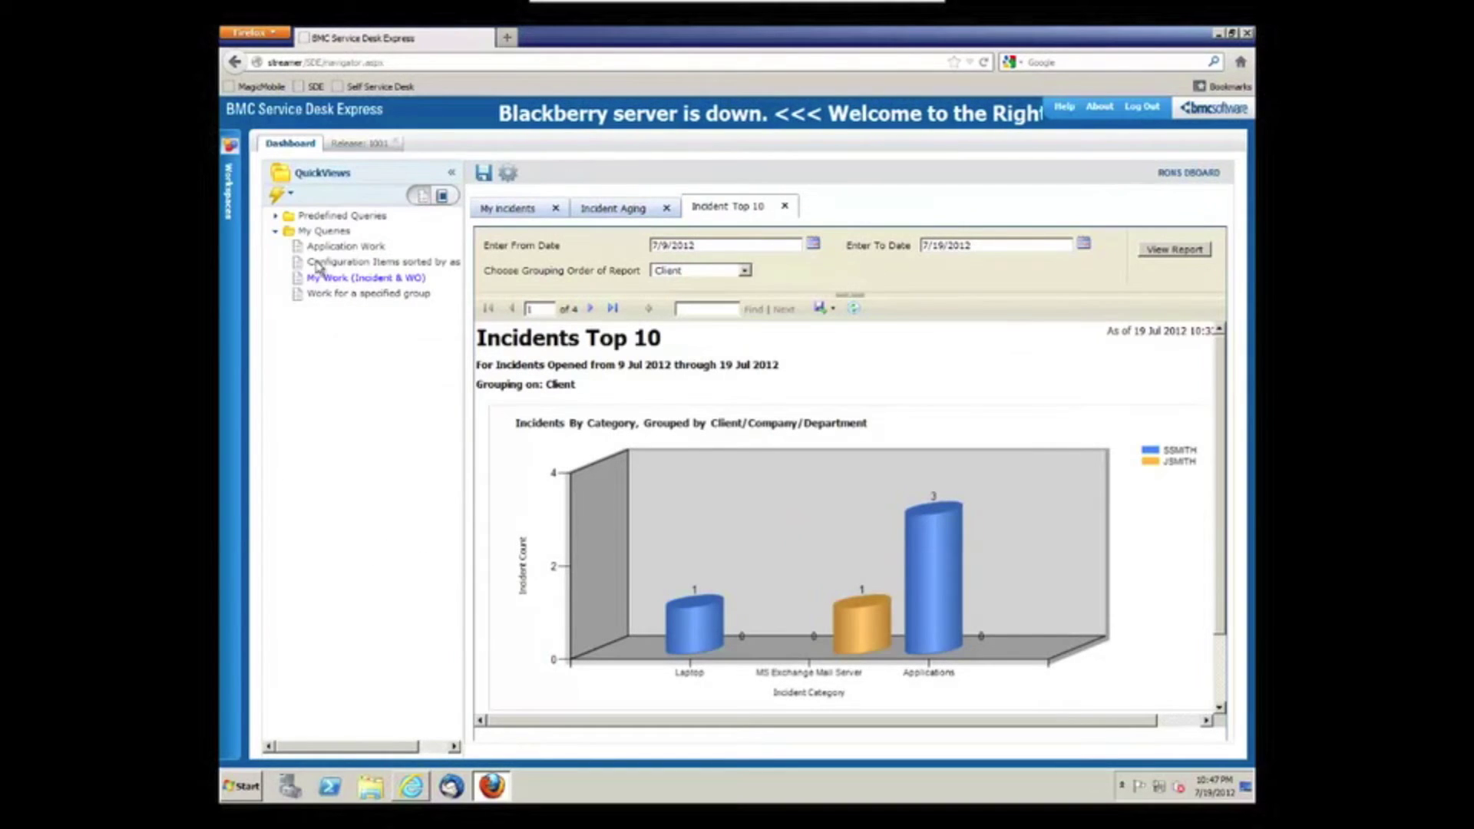
pyautogui.click(442, 196)
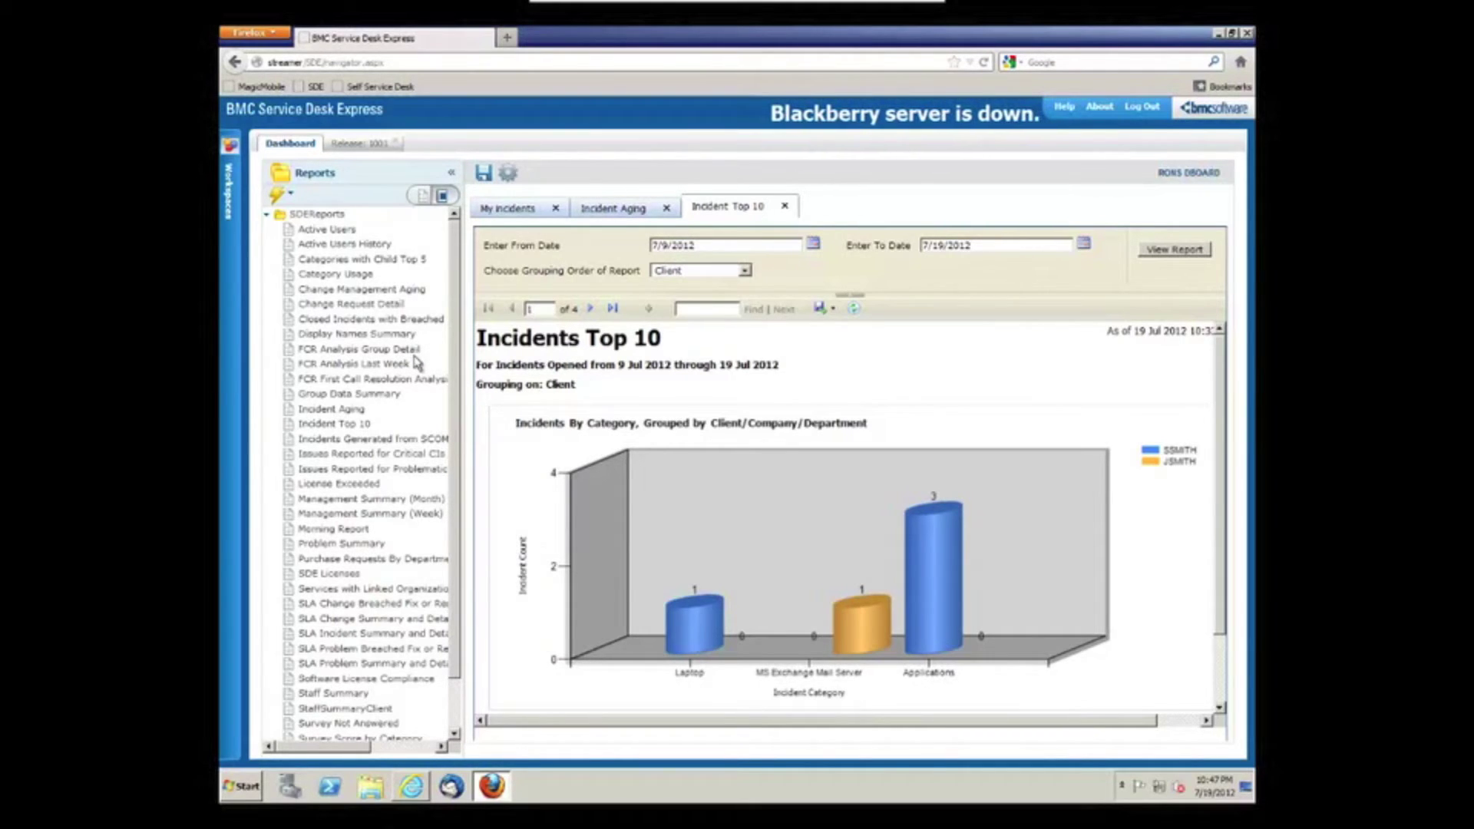
pyautogui.click(632, 215)
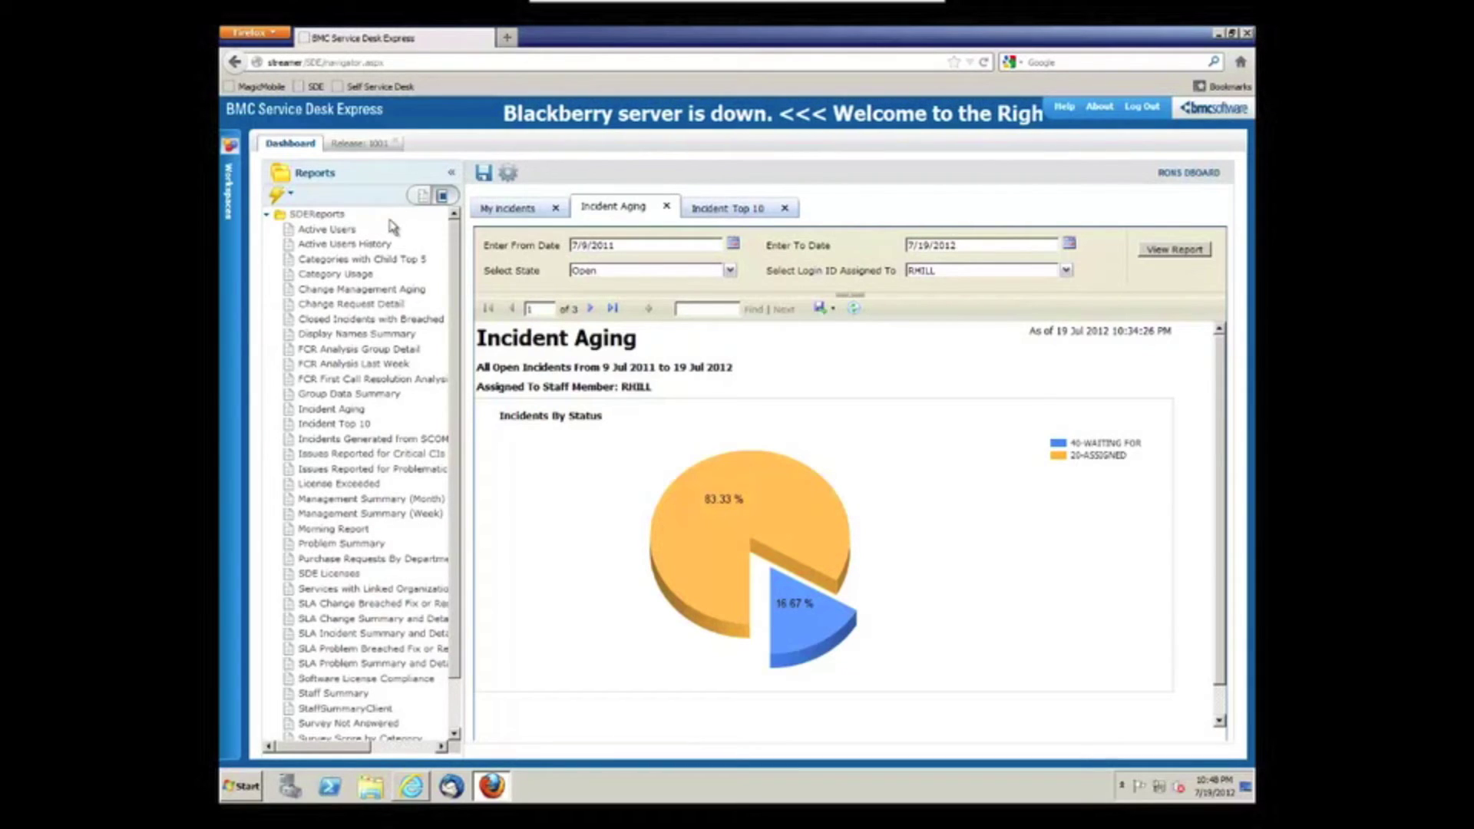
# Step: Open the existing EMAIL release for installing Exchange 2010 in the Release Management workspace's -Release form
pyautogui.click(368, 146)
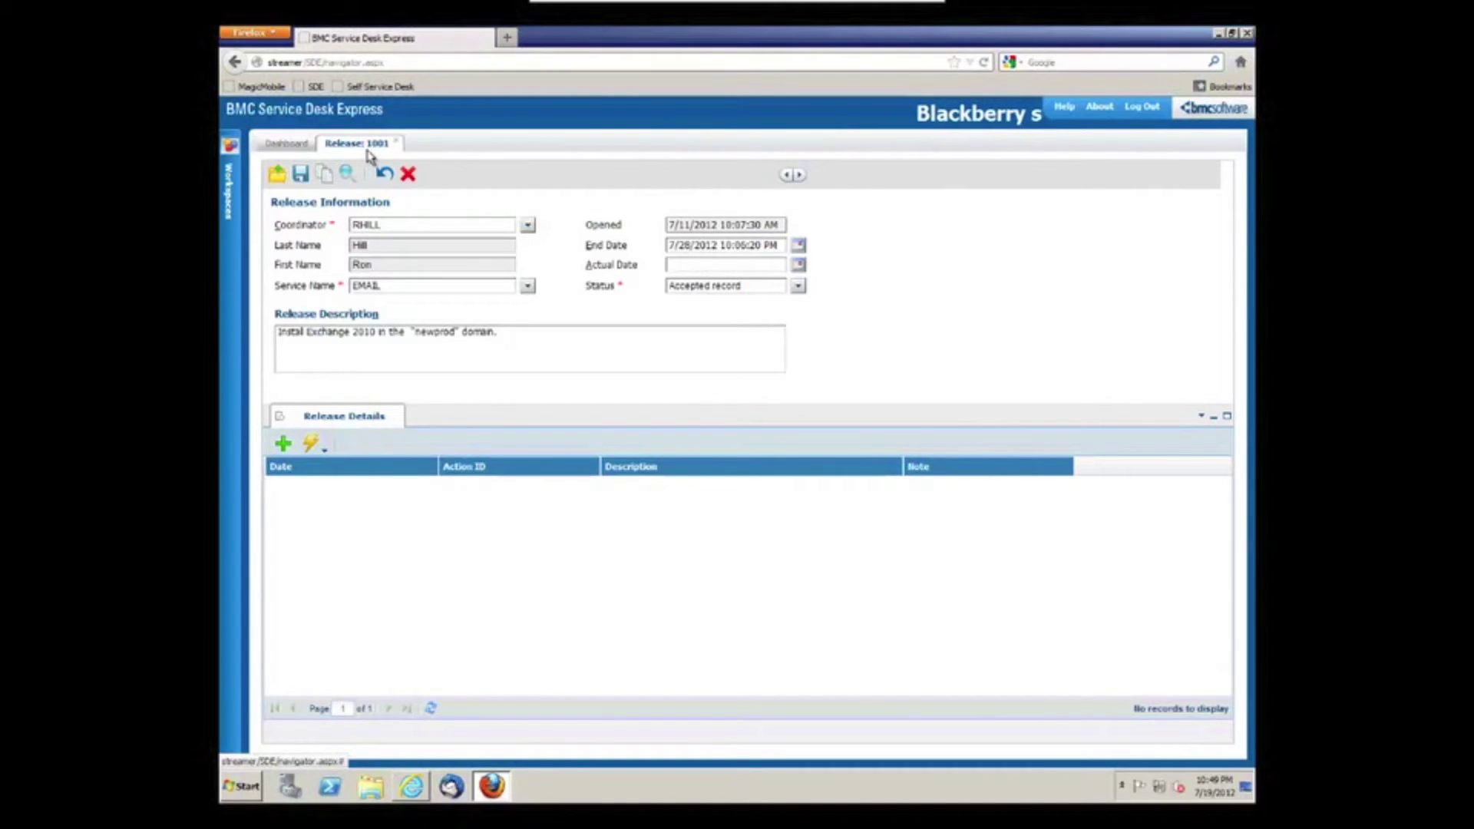
pyautogui.click(230, 231)
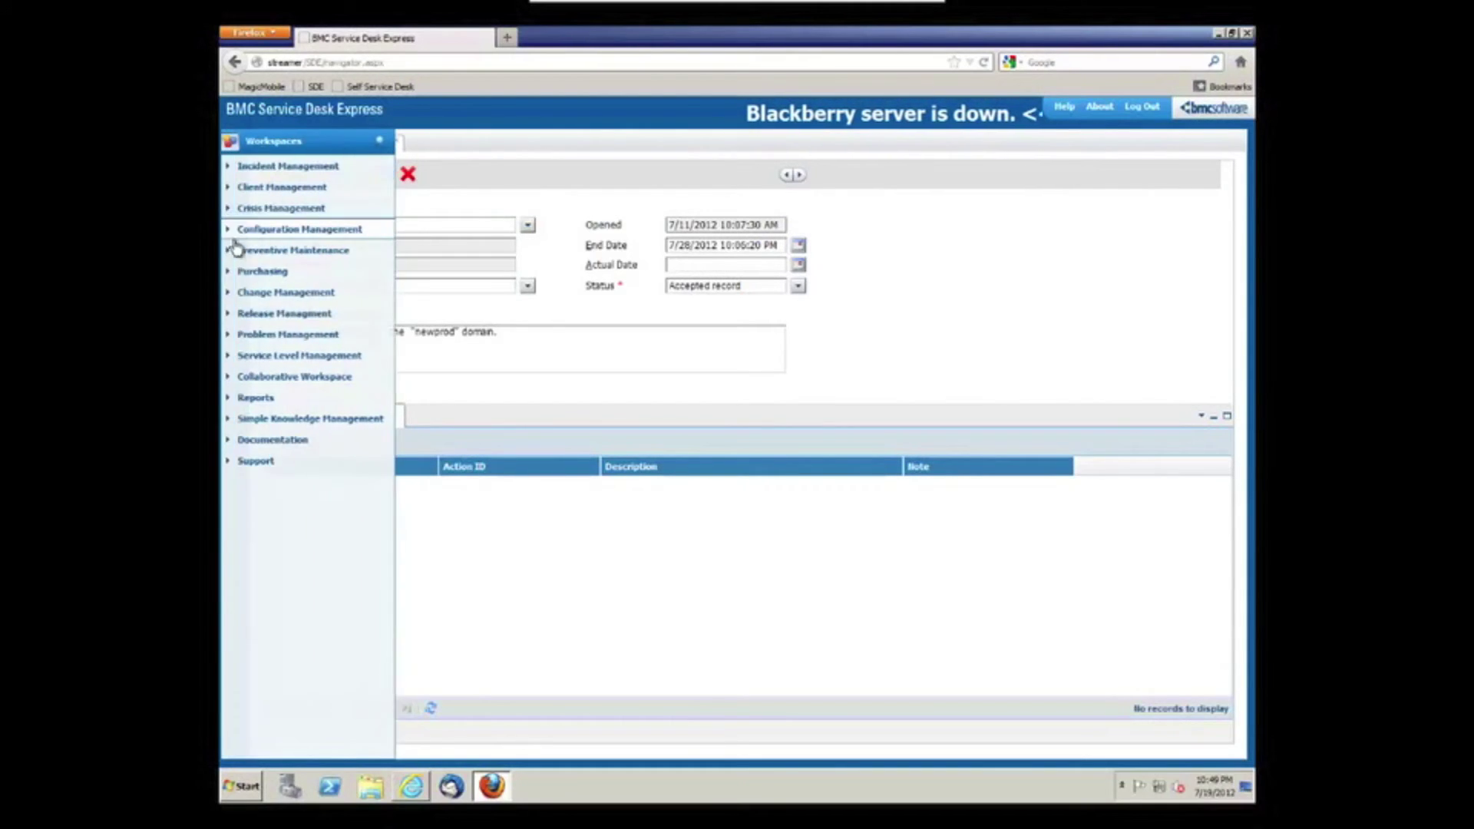
pyautogui.click(232, 313)
pyautogui.click(260, 356)
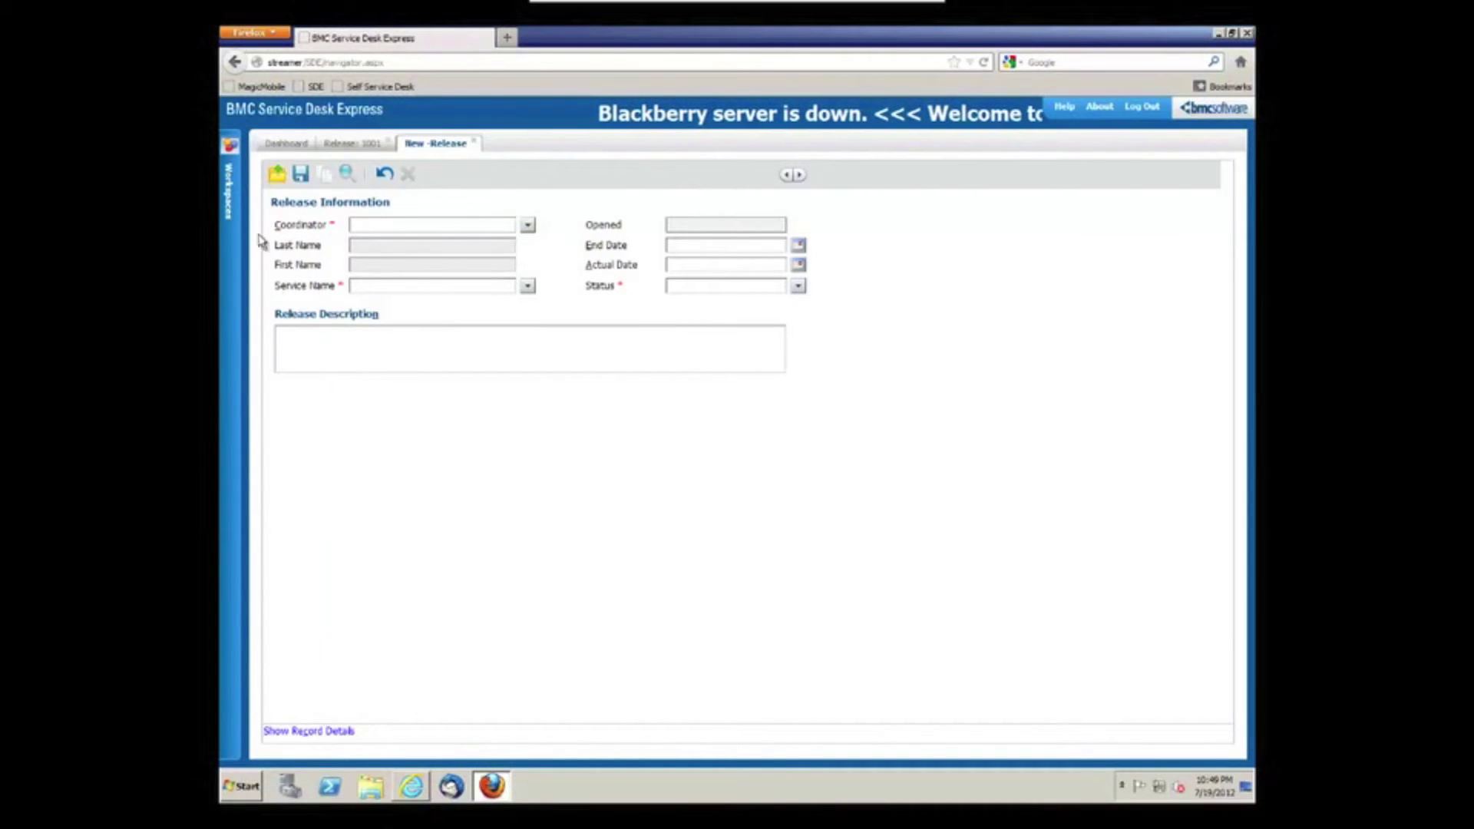
pyautogui.click(277, 173)
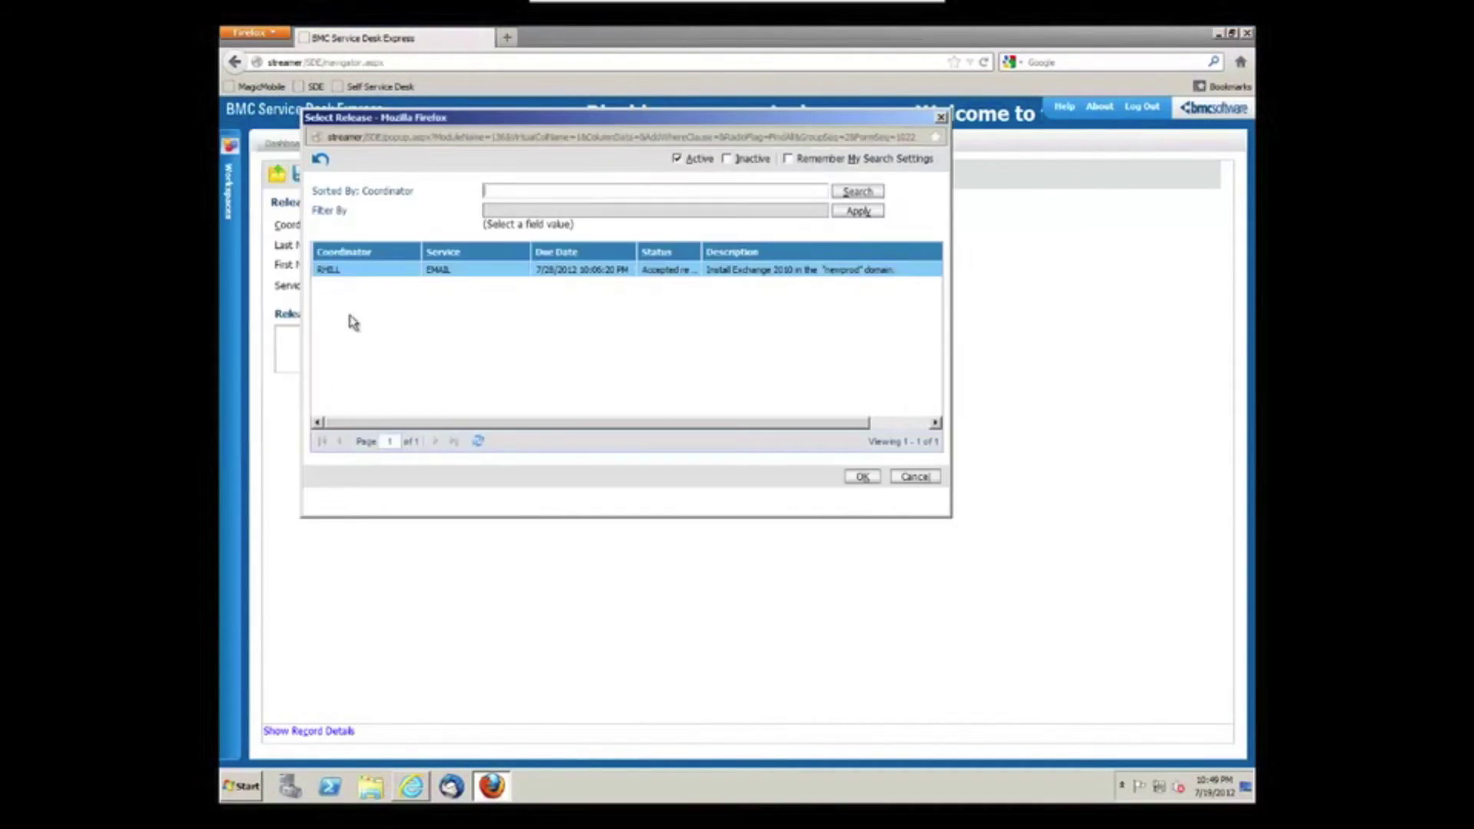
pyautogui.doubleClick(352, 274)
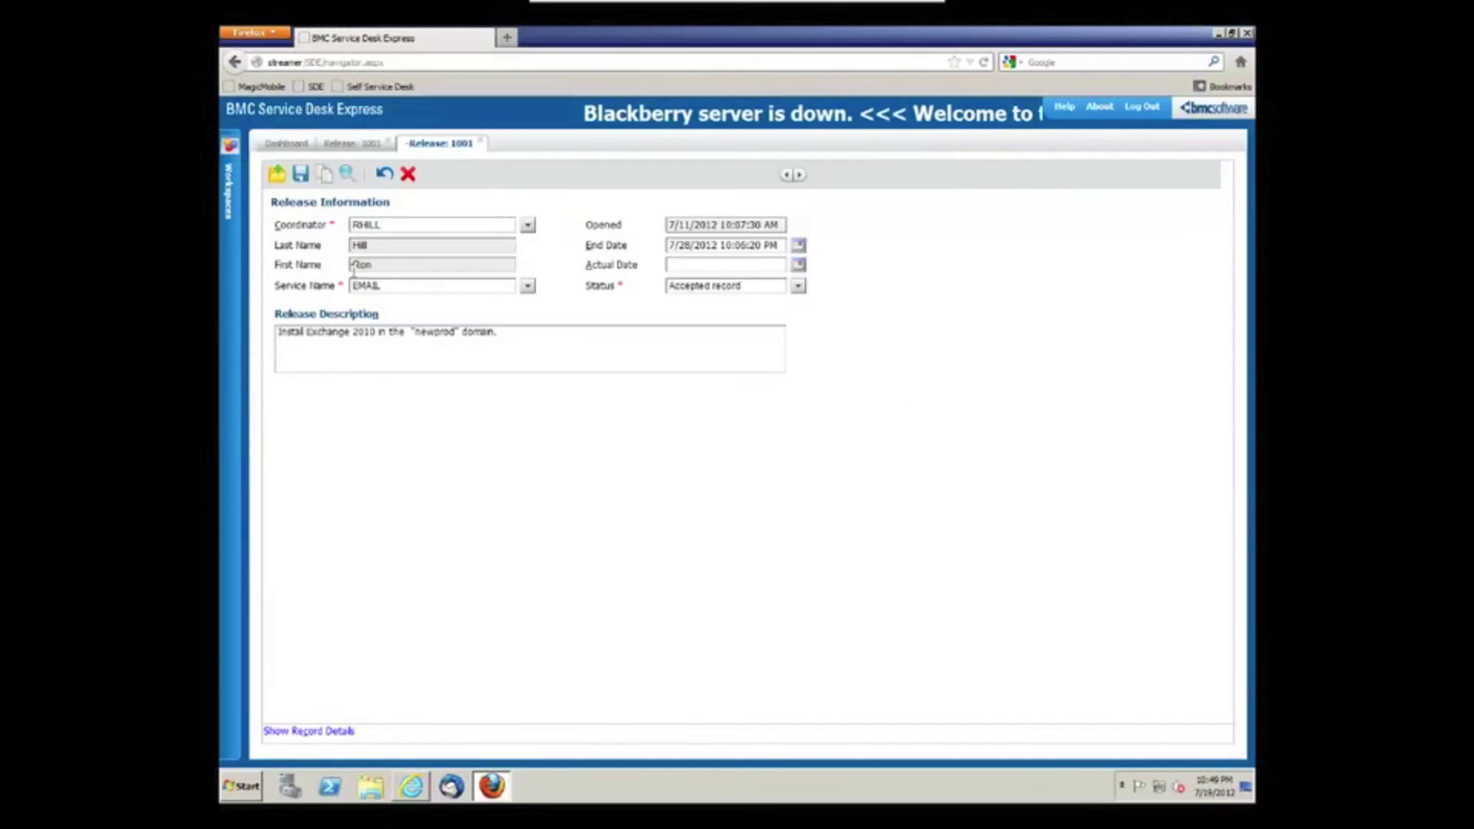
# Step: Show the release's record details and view its linked change requests
pyautogui.click(319, 733)
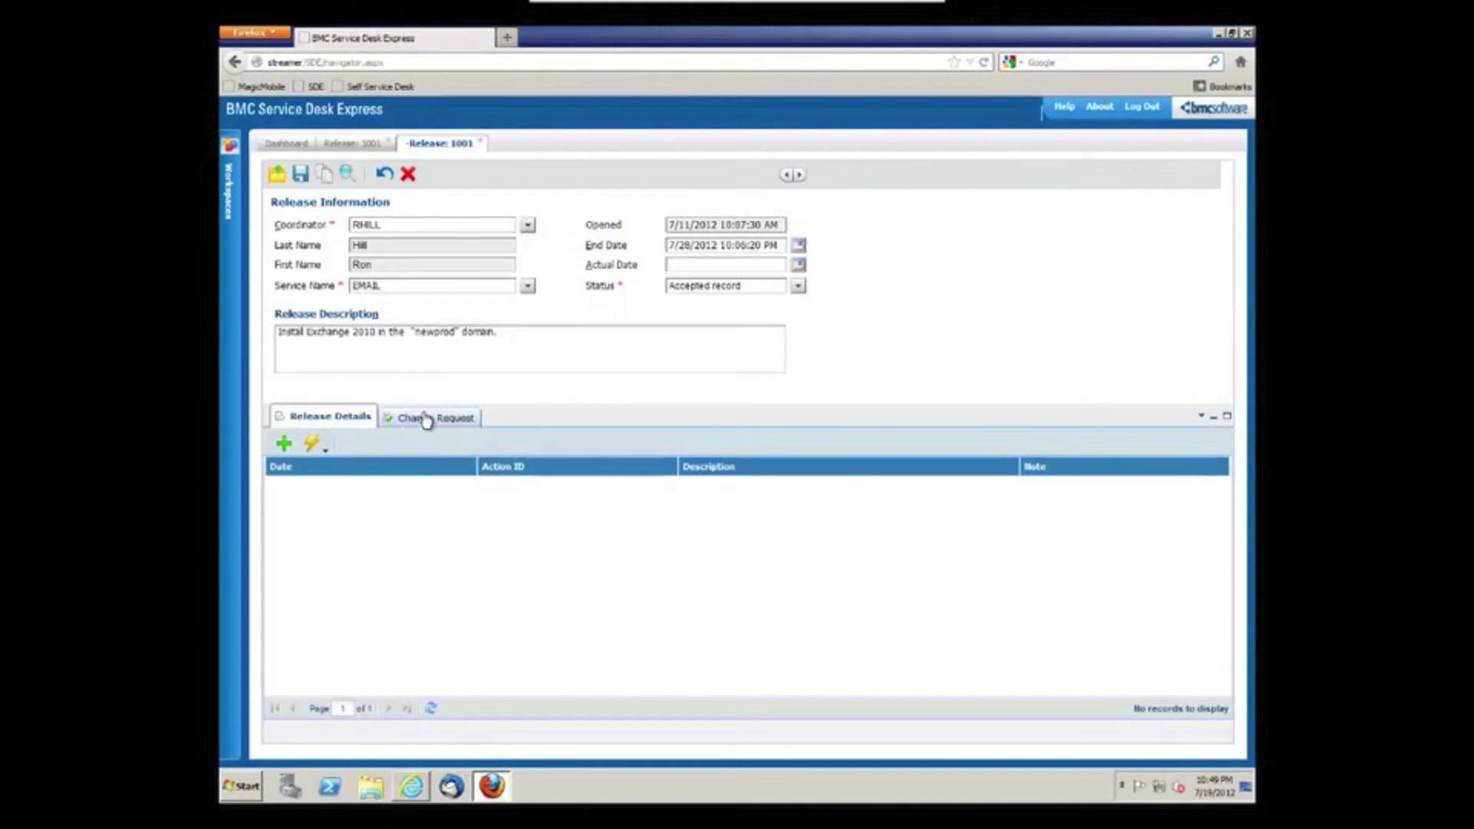
pyautogui.click(279, 175)
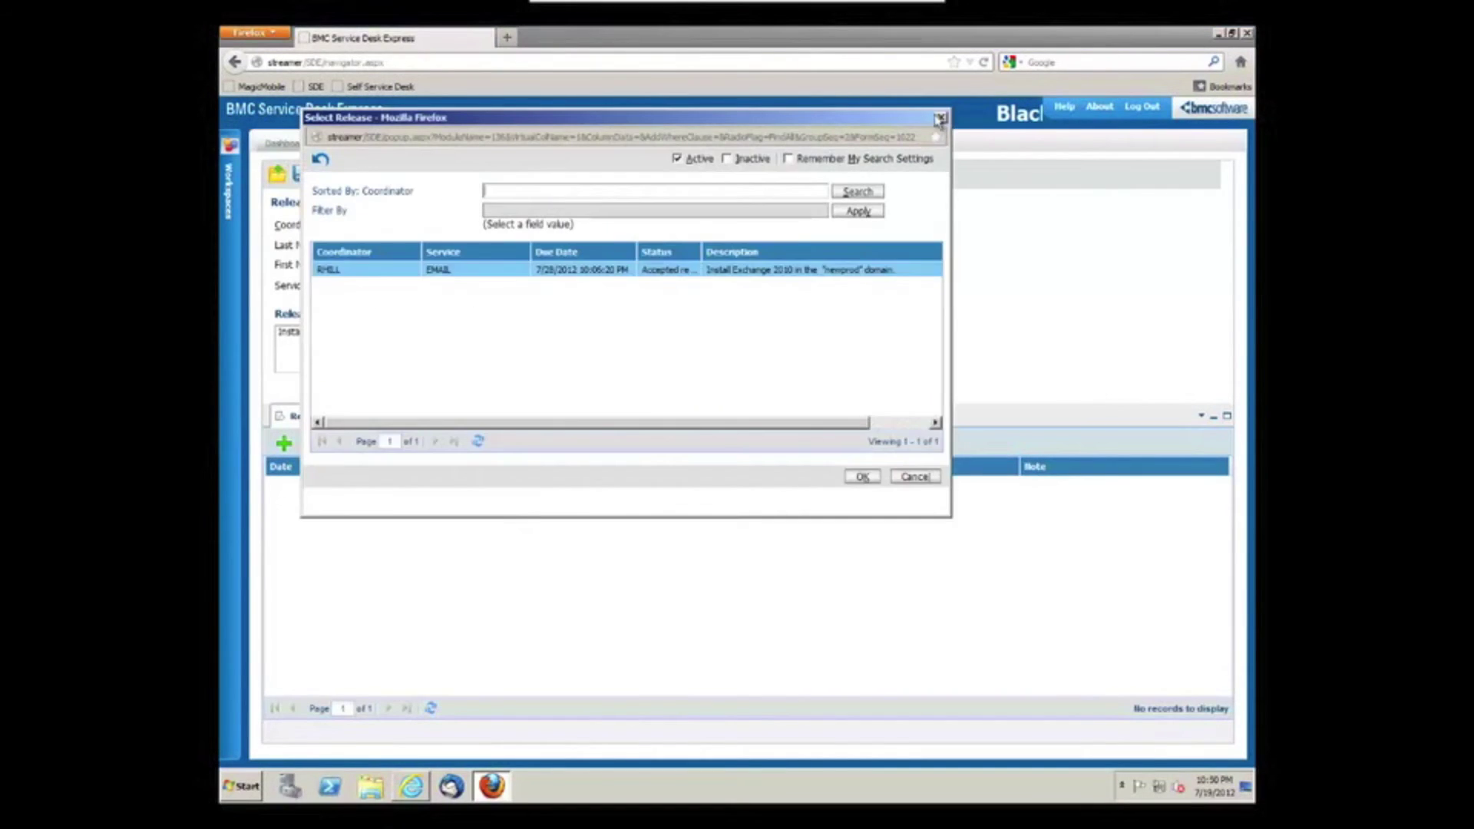
pyautogui.click(942, 117)
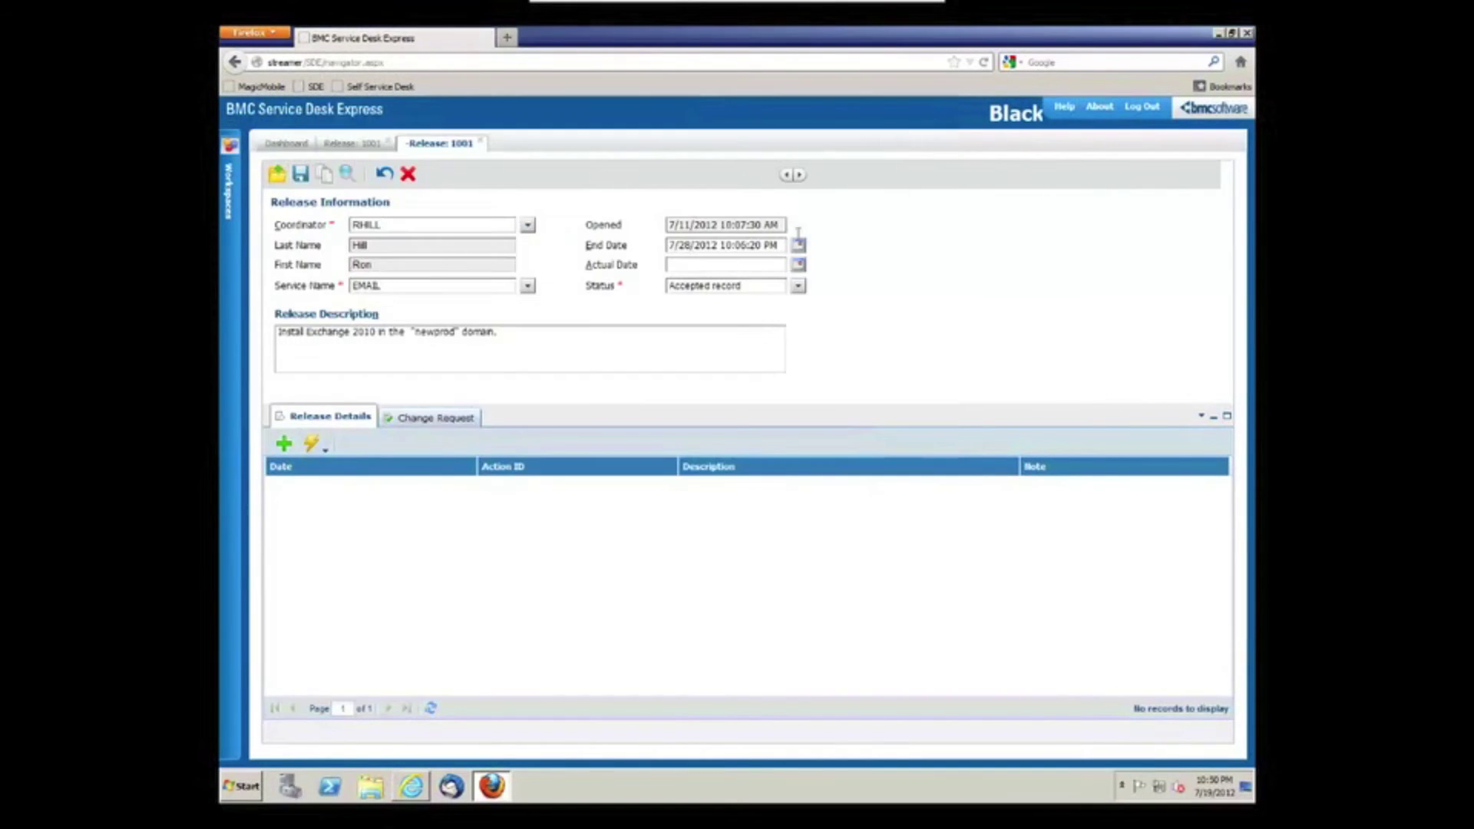
pyautogui.click(428, 419)
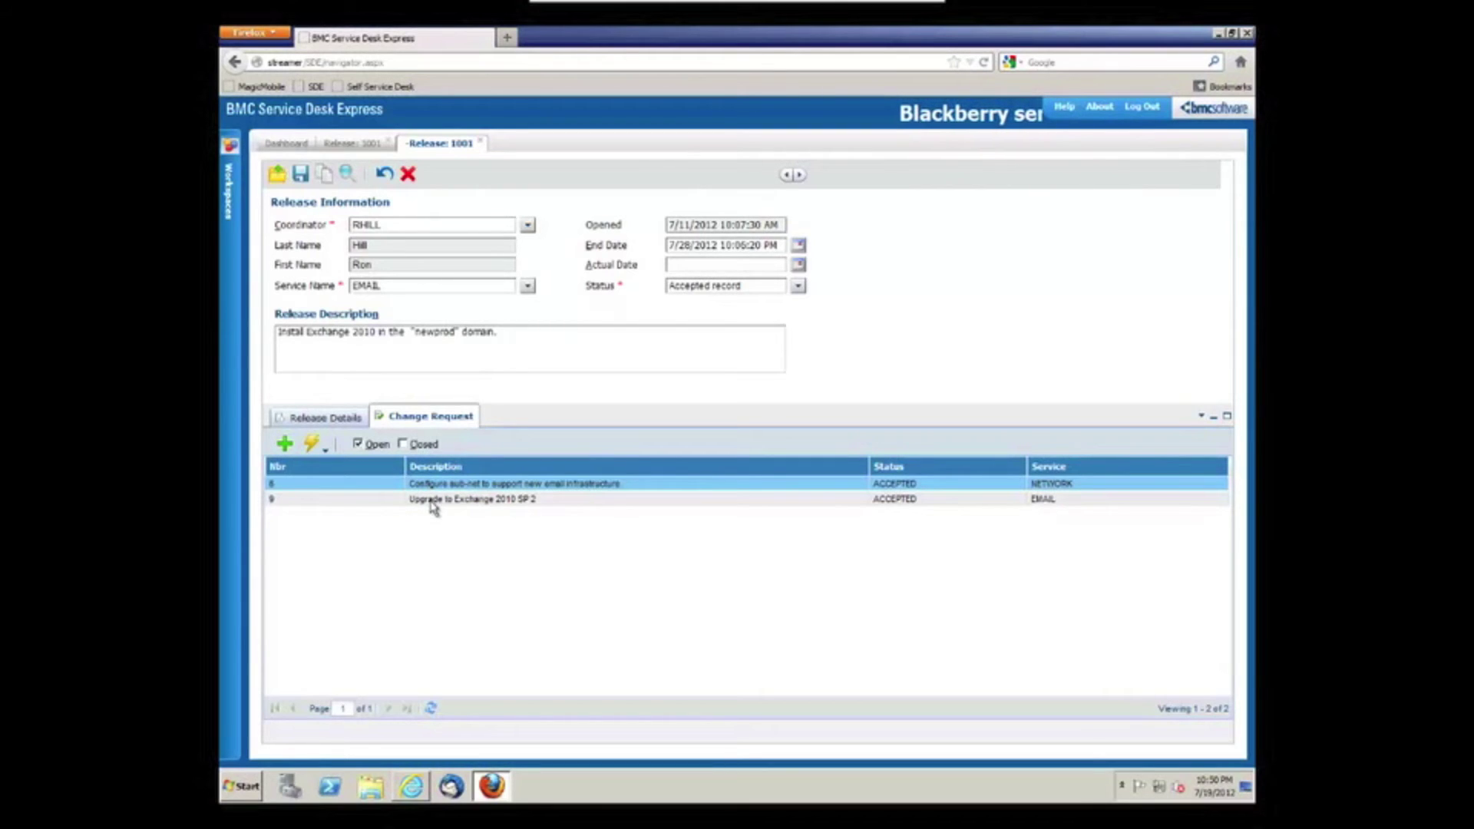
# Step: Open change 9, "Upgrade to Exchange 2010 SP 2", in the Change Management workspace's -Change form
pyautogui.click(232, 238)
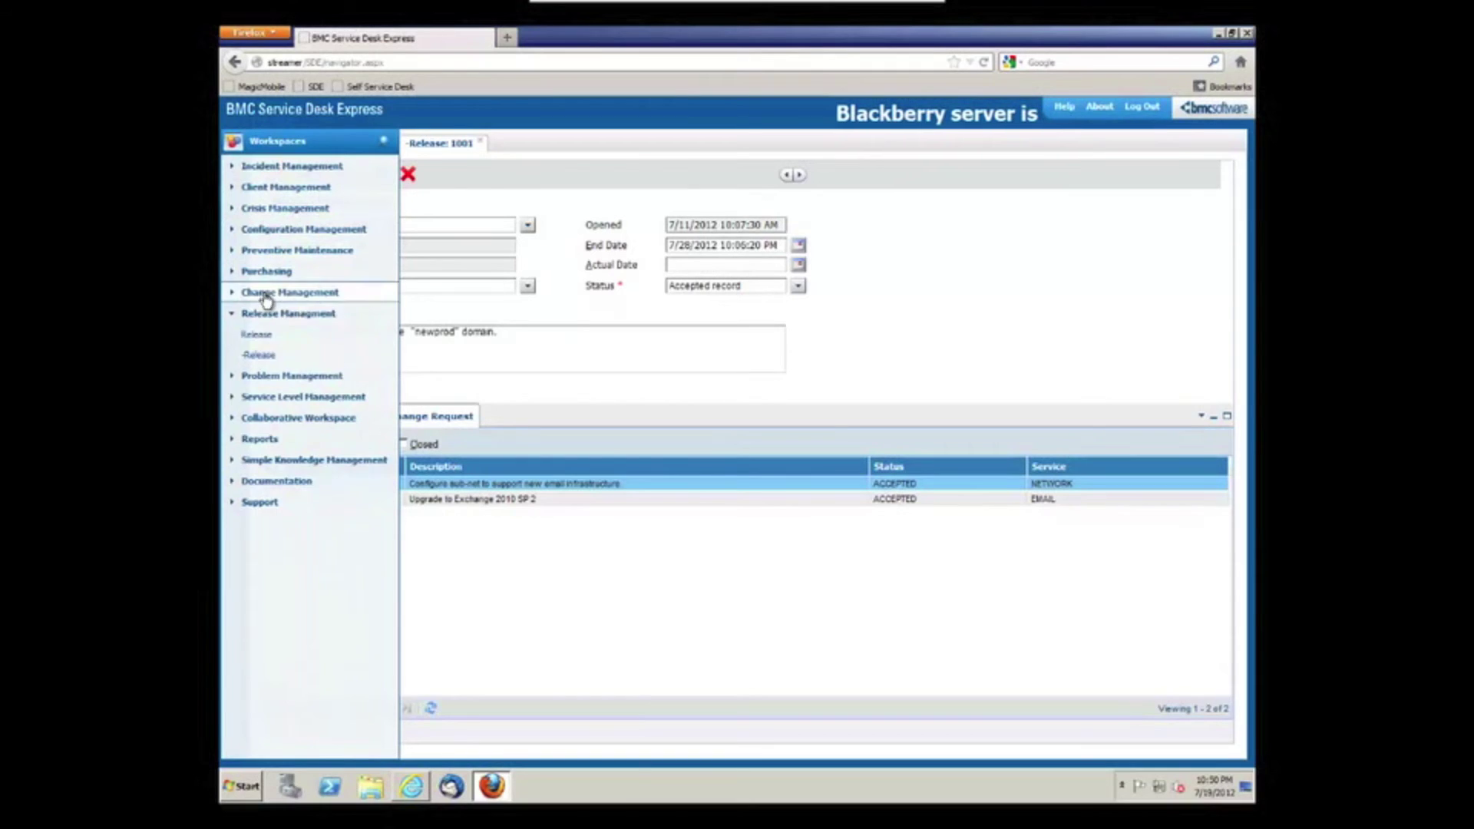
pyautogui.click(267, 295)
pyautogui.click(258, 334)
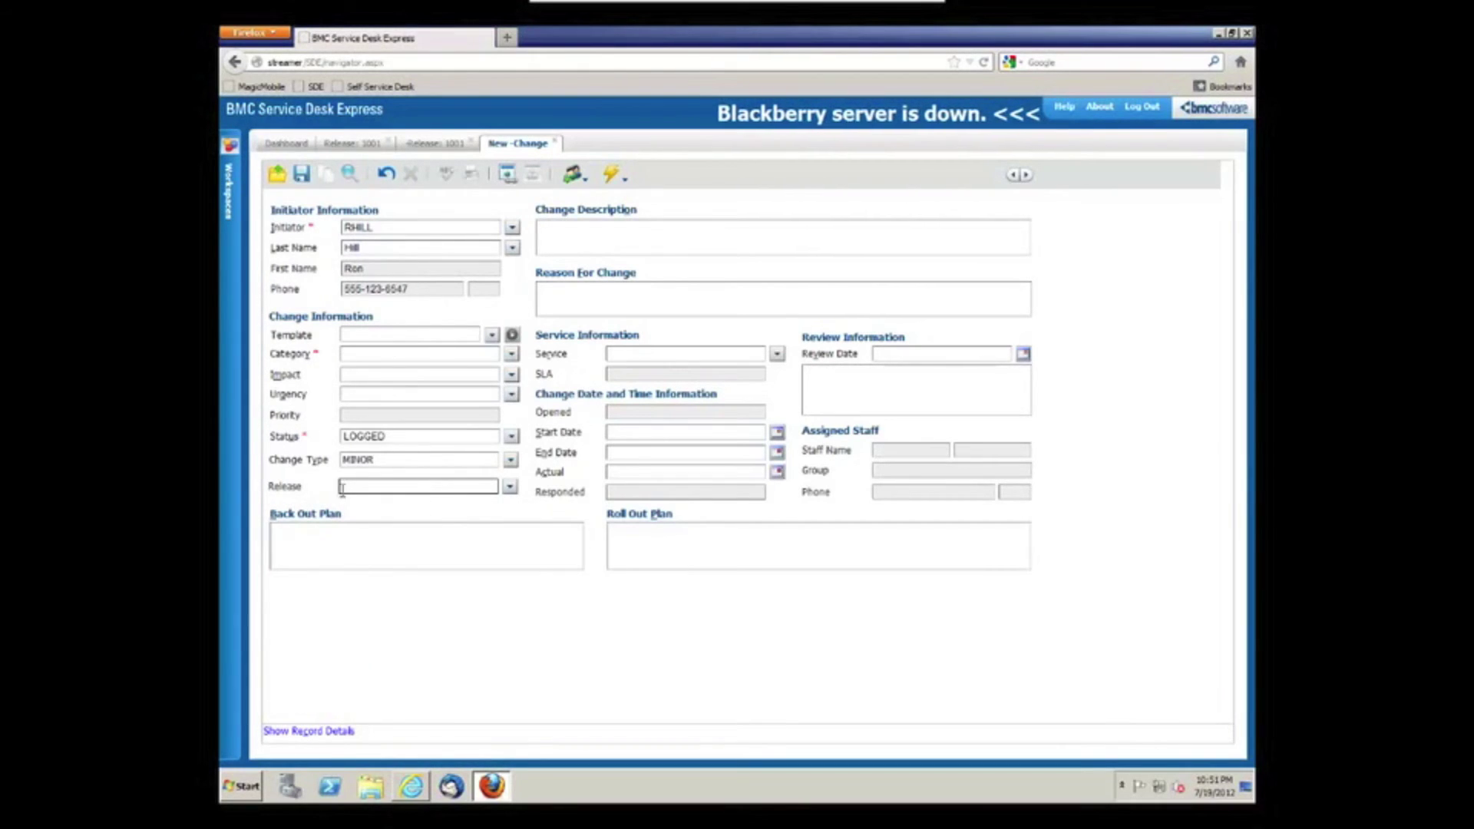
pyautogui.click(278, 188)
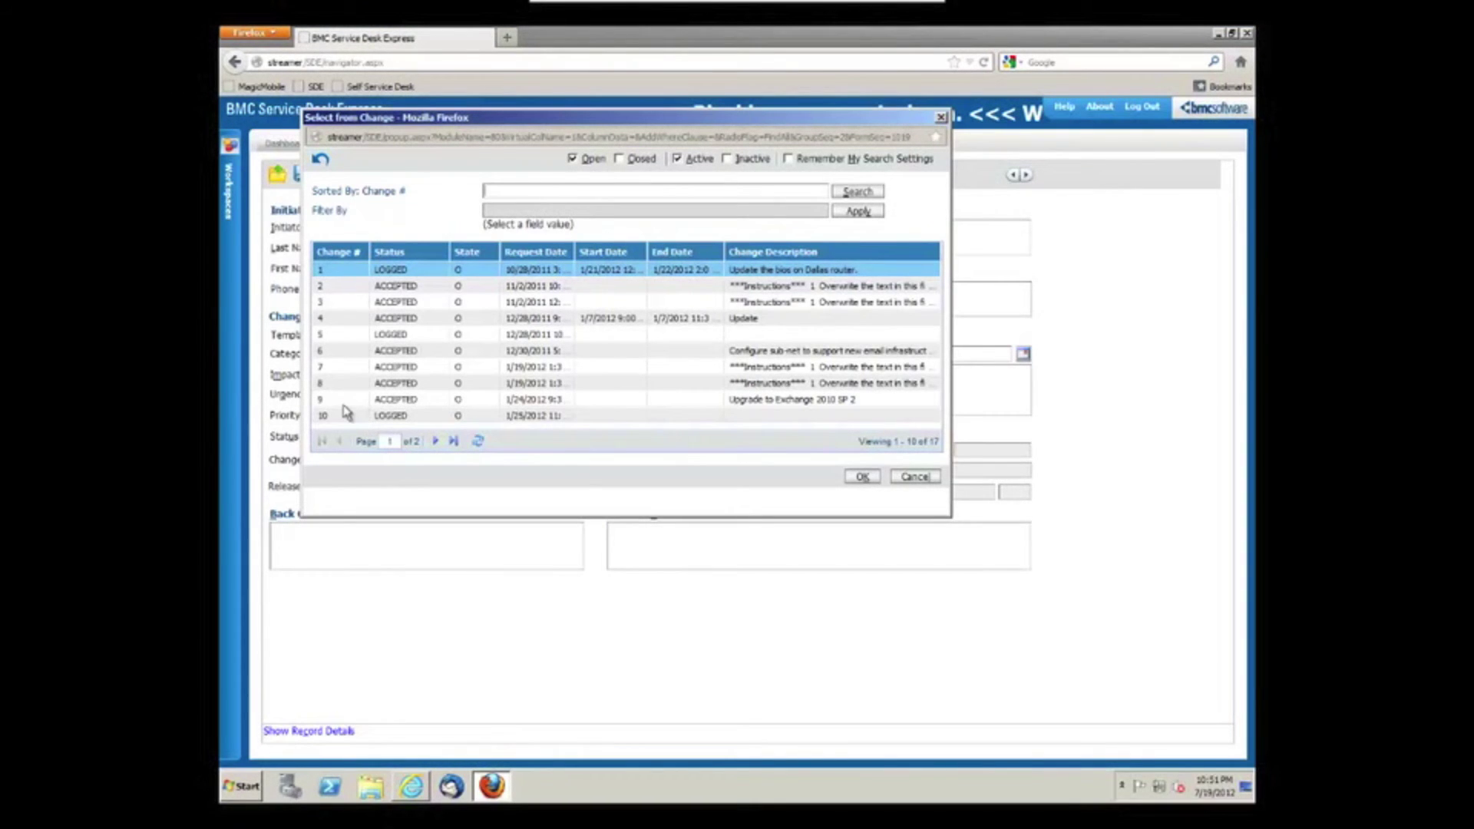
pyautogui.click(345, 401)
pyautogui.doubleClick(346, 403)
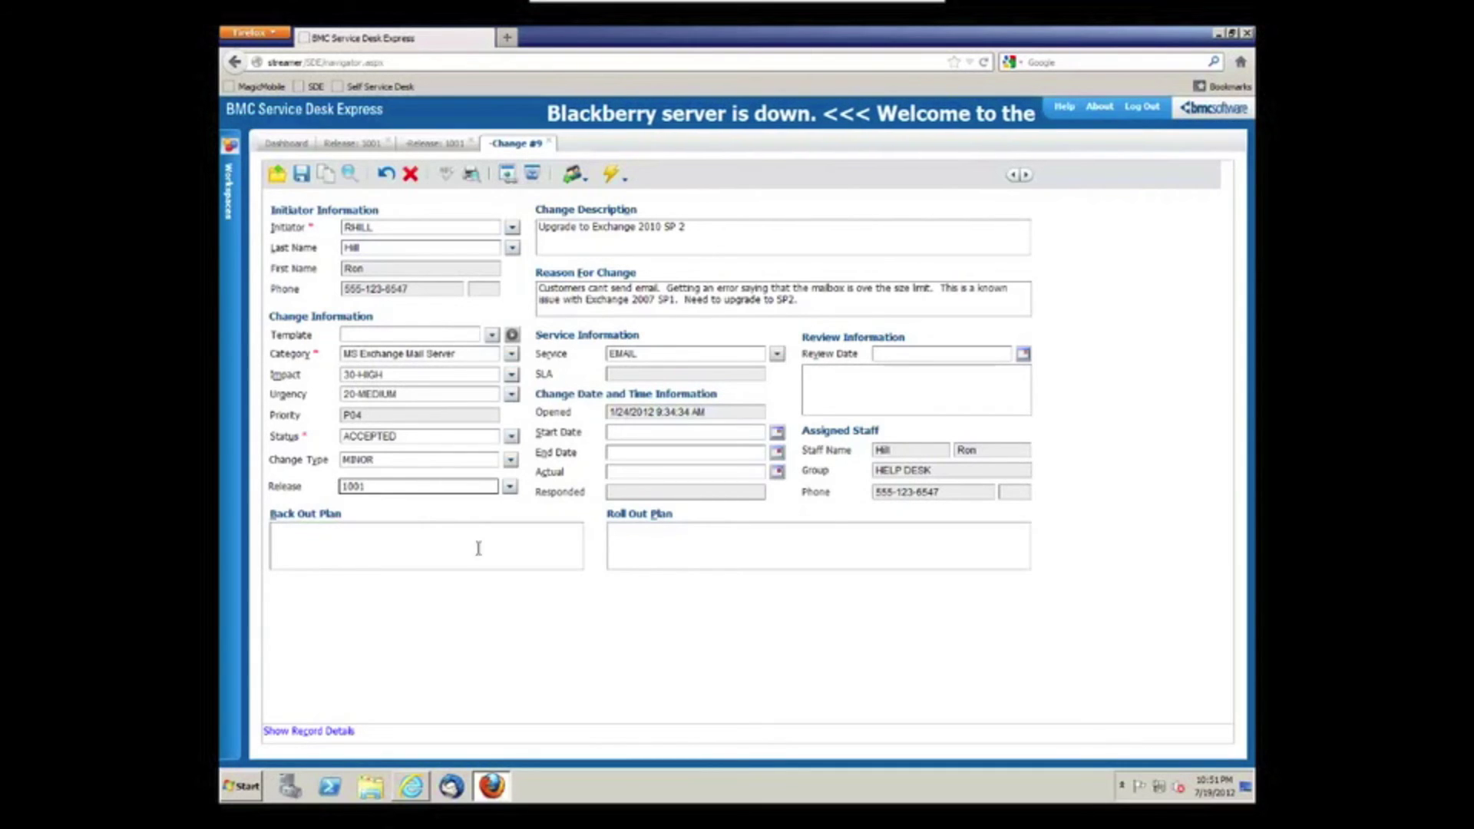
# Step: Reassign approval 1025 of the change to another approver from the staff list, save it, and close the change record
pyautogui.click(335, 734)
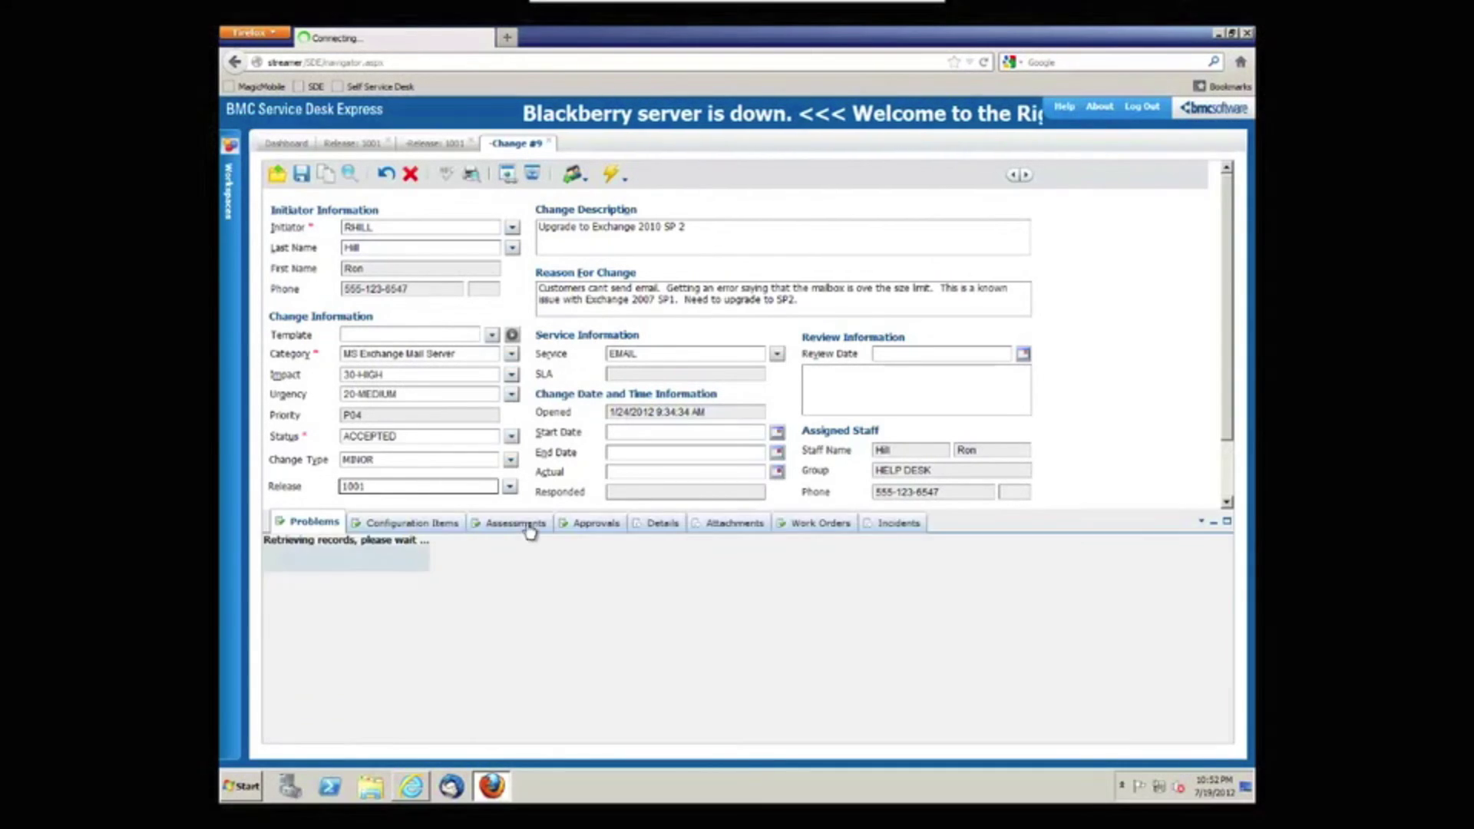
pyautogui.click(606, 525)
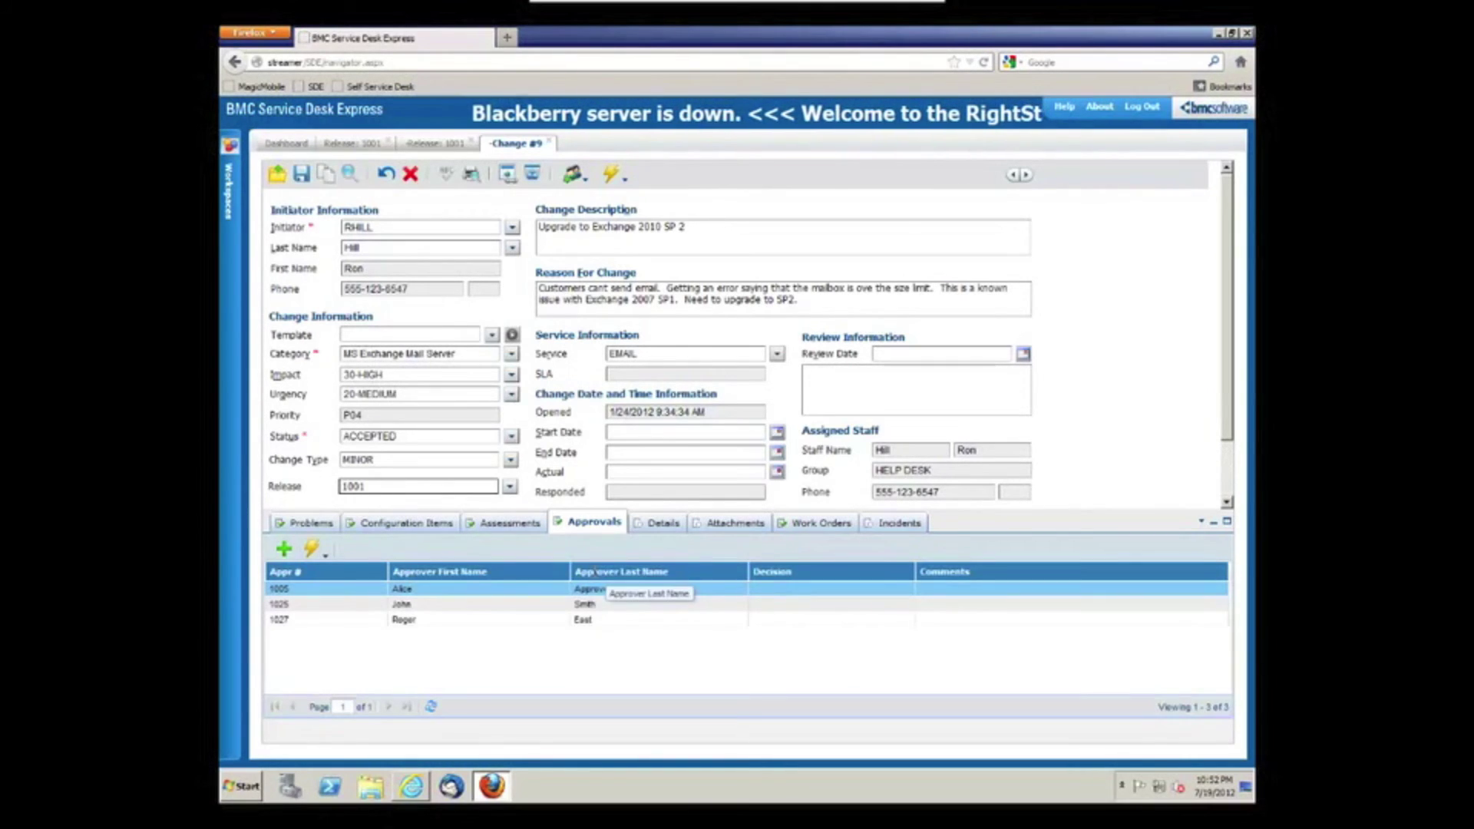
pyautogui.doubleClick(350, 606)
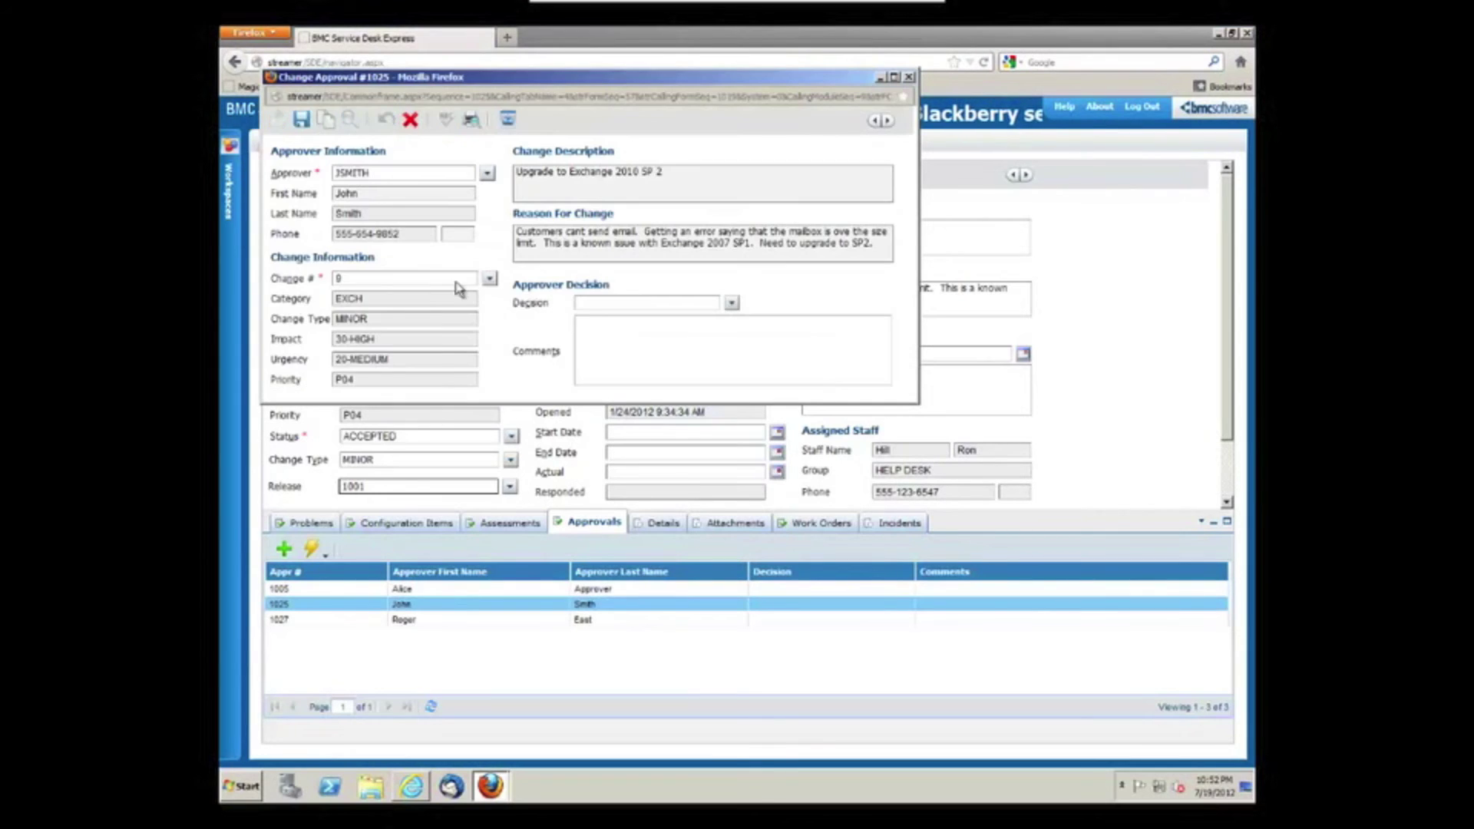
pyautogui.click(487, 173)
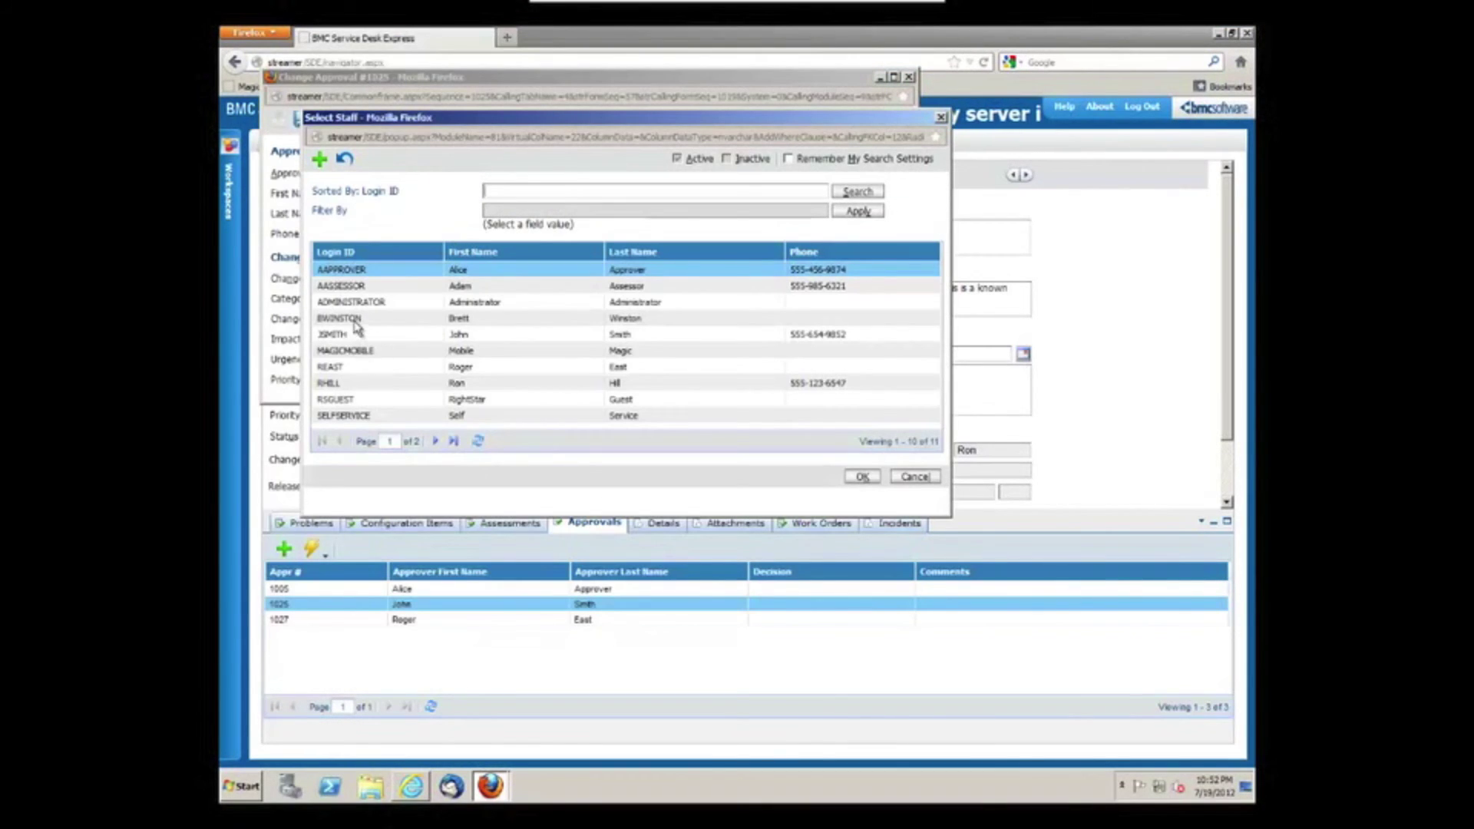
pyautogui.doubleClick(355, 320)
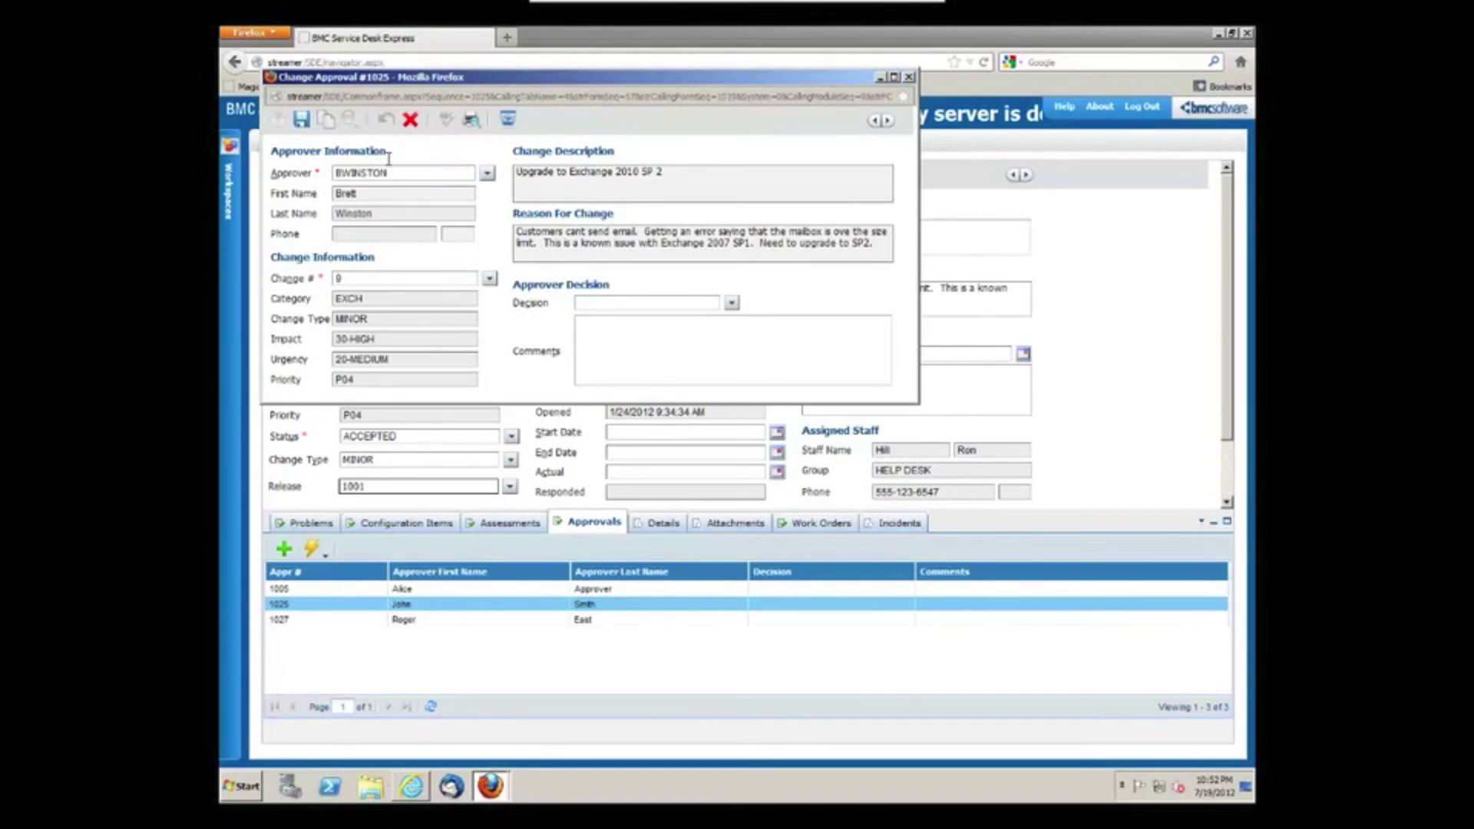
pyautogui.click(301, 120)
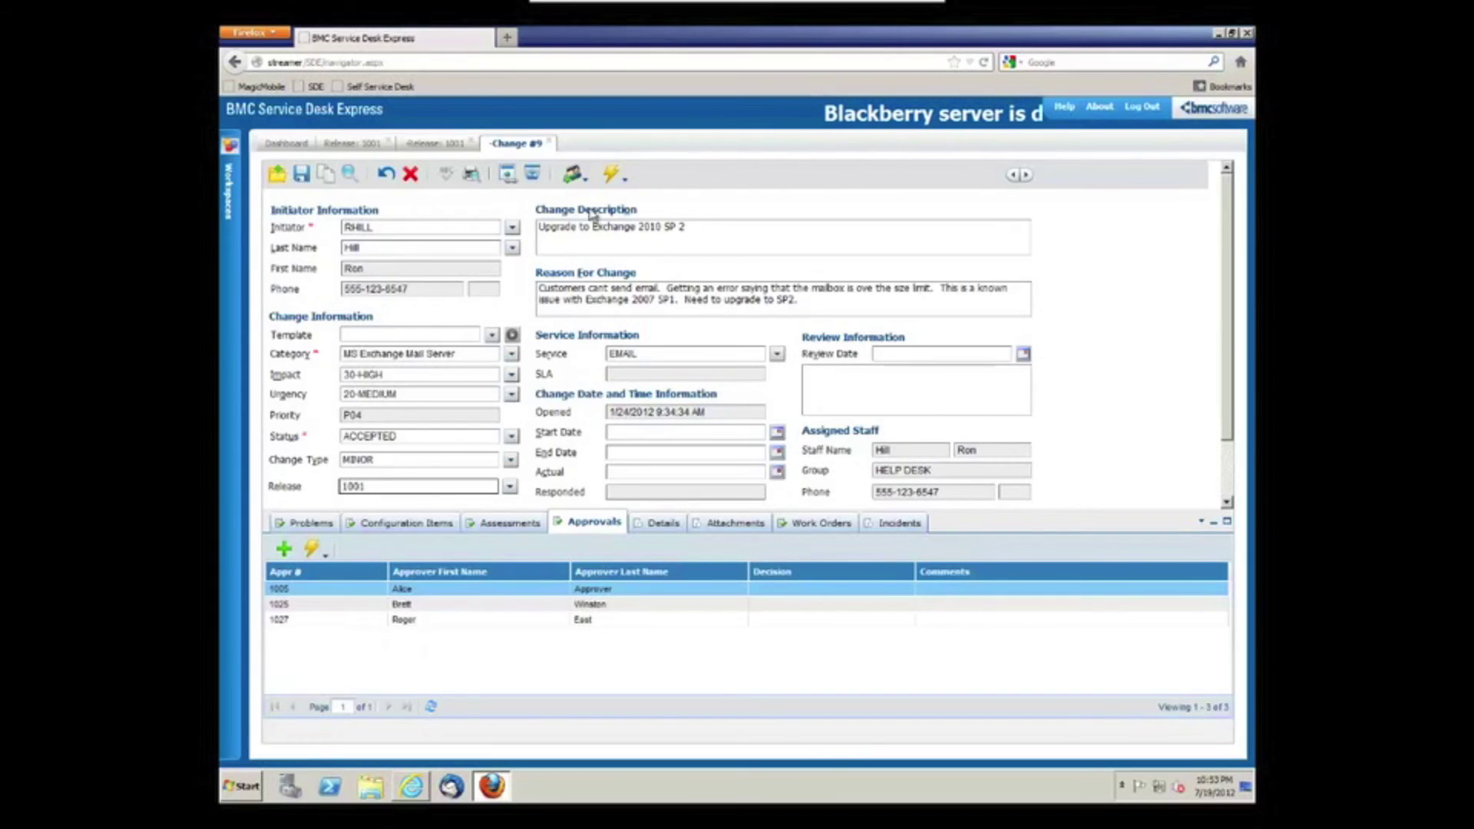
pyautogui.click(551, 143)
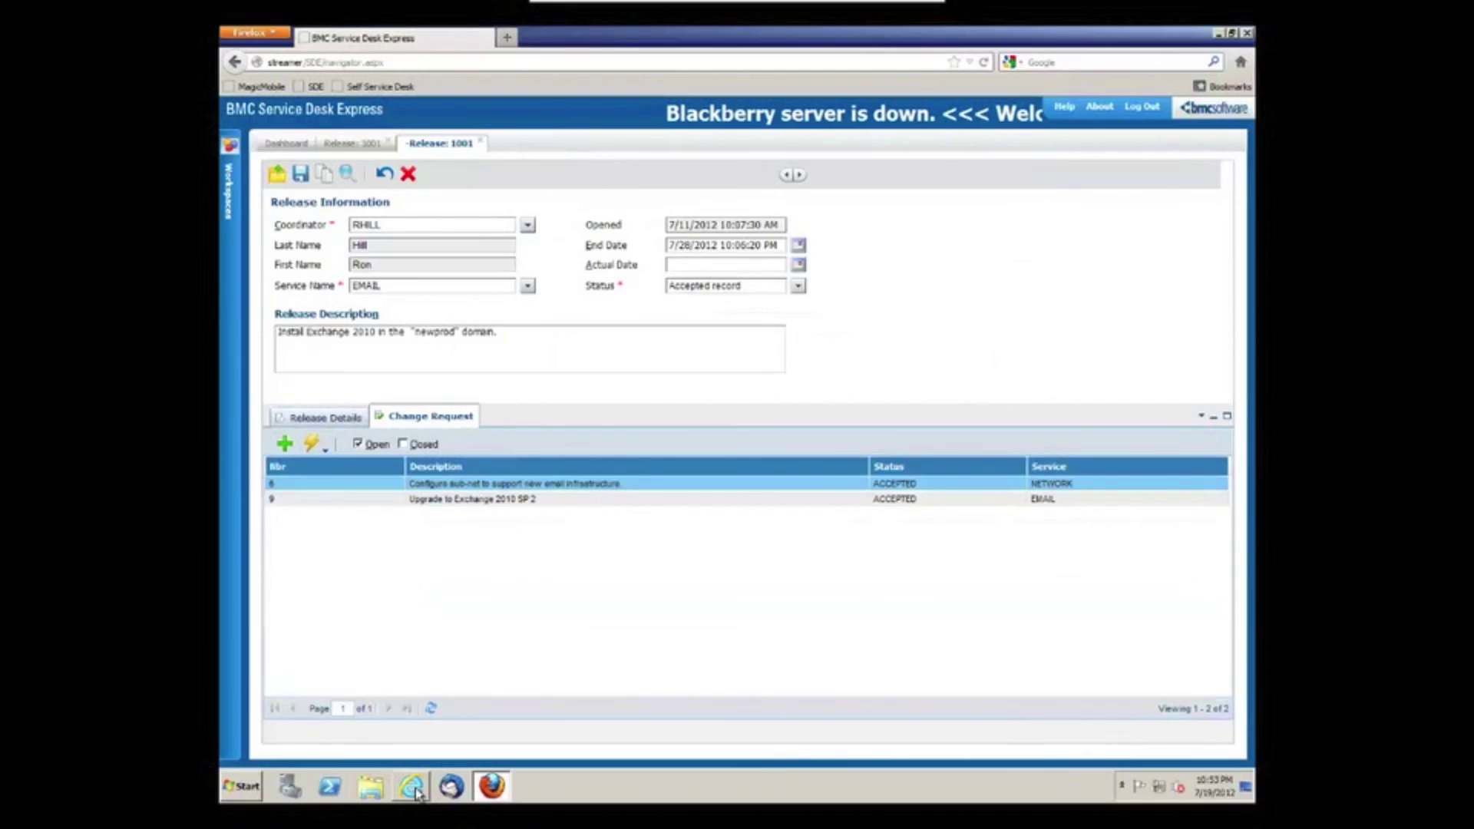
# Step: Switch to Internet Explorer, open the Change Approver role under System Administration, and inspect its assigned staff member's record
pyautogui.click(412, 787)
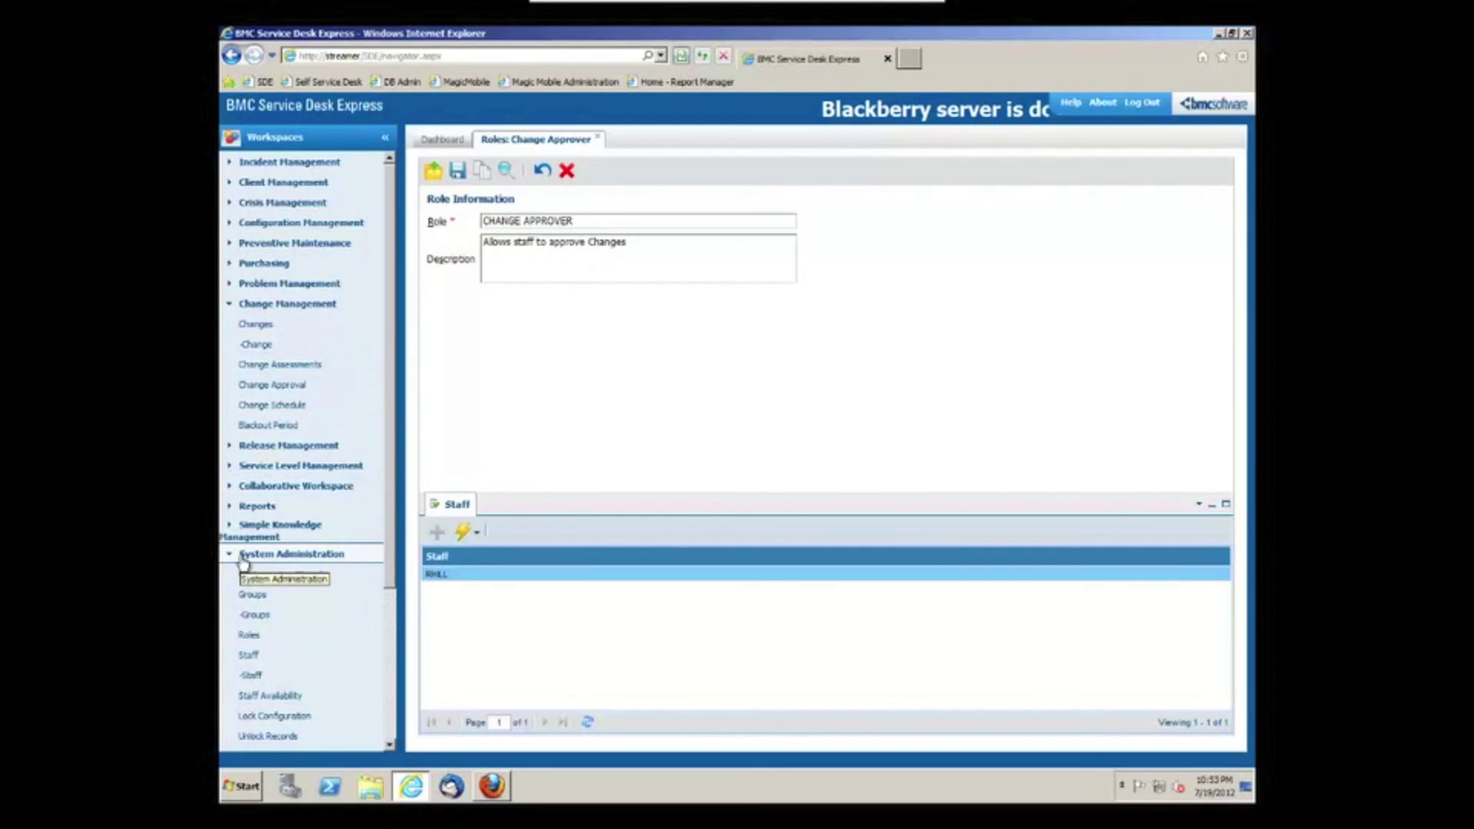
pyautogui.scroll(-2, 397, 565)
pyautogui.scroll(-1, 397, 564)
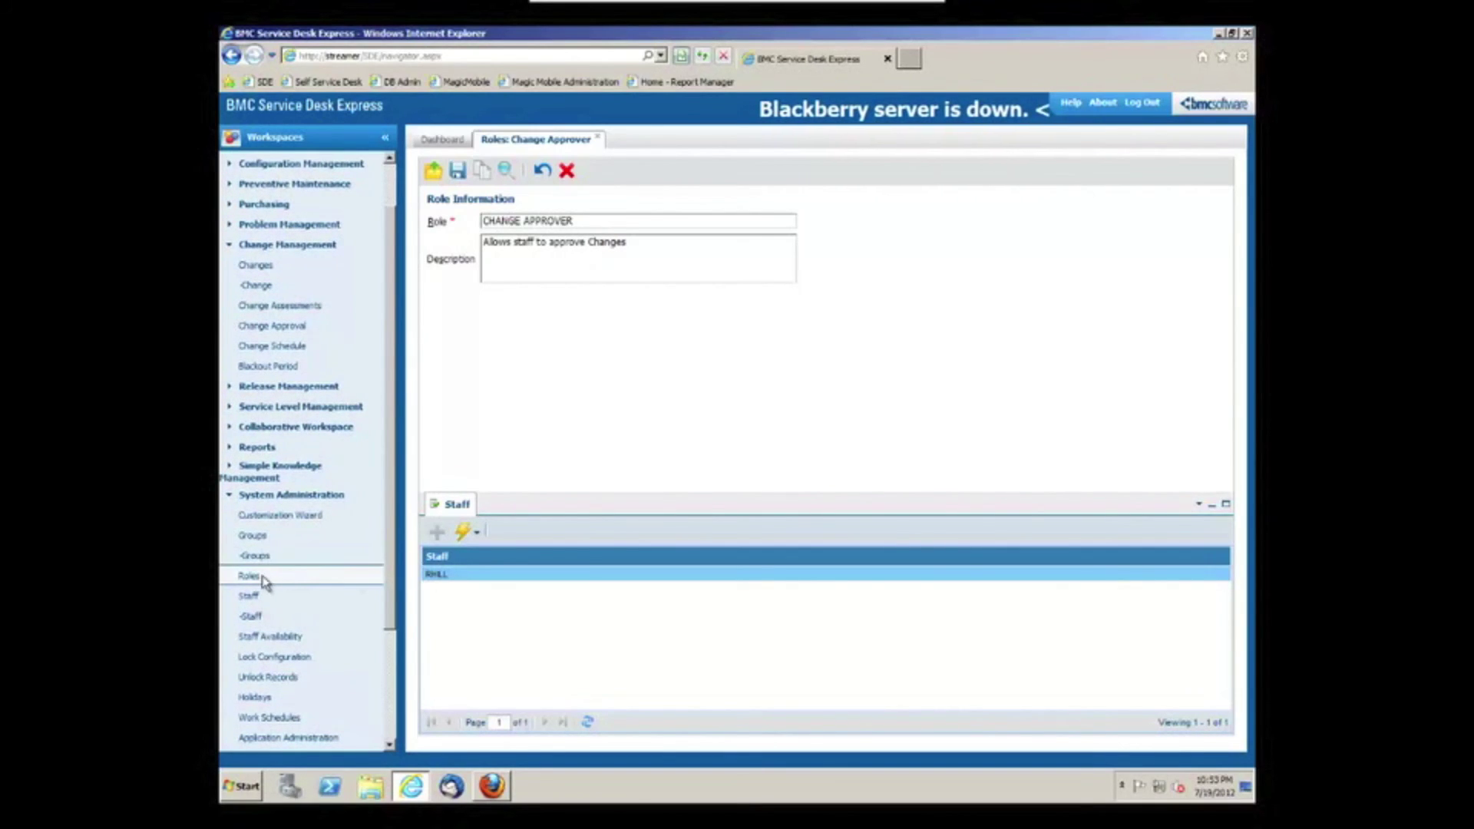
pyautogui.click(262, 577)
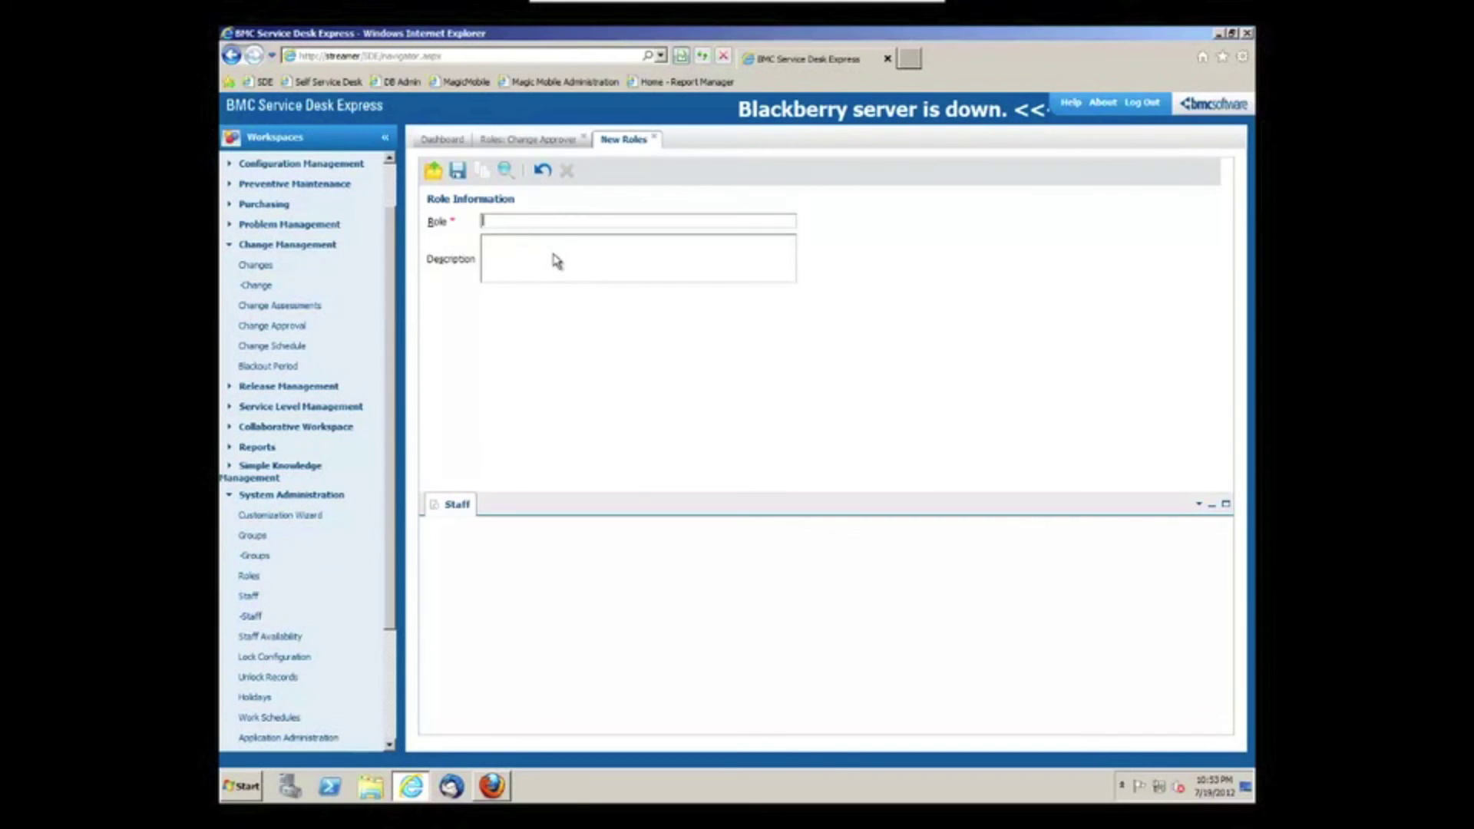
pyautogui.click(433, 170)
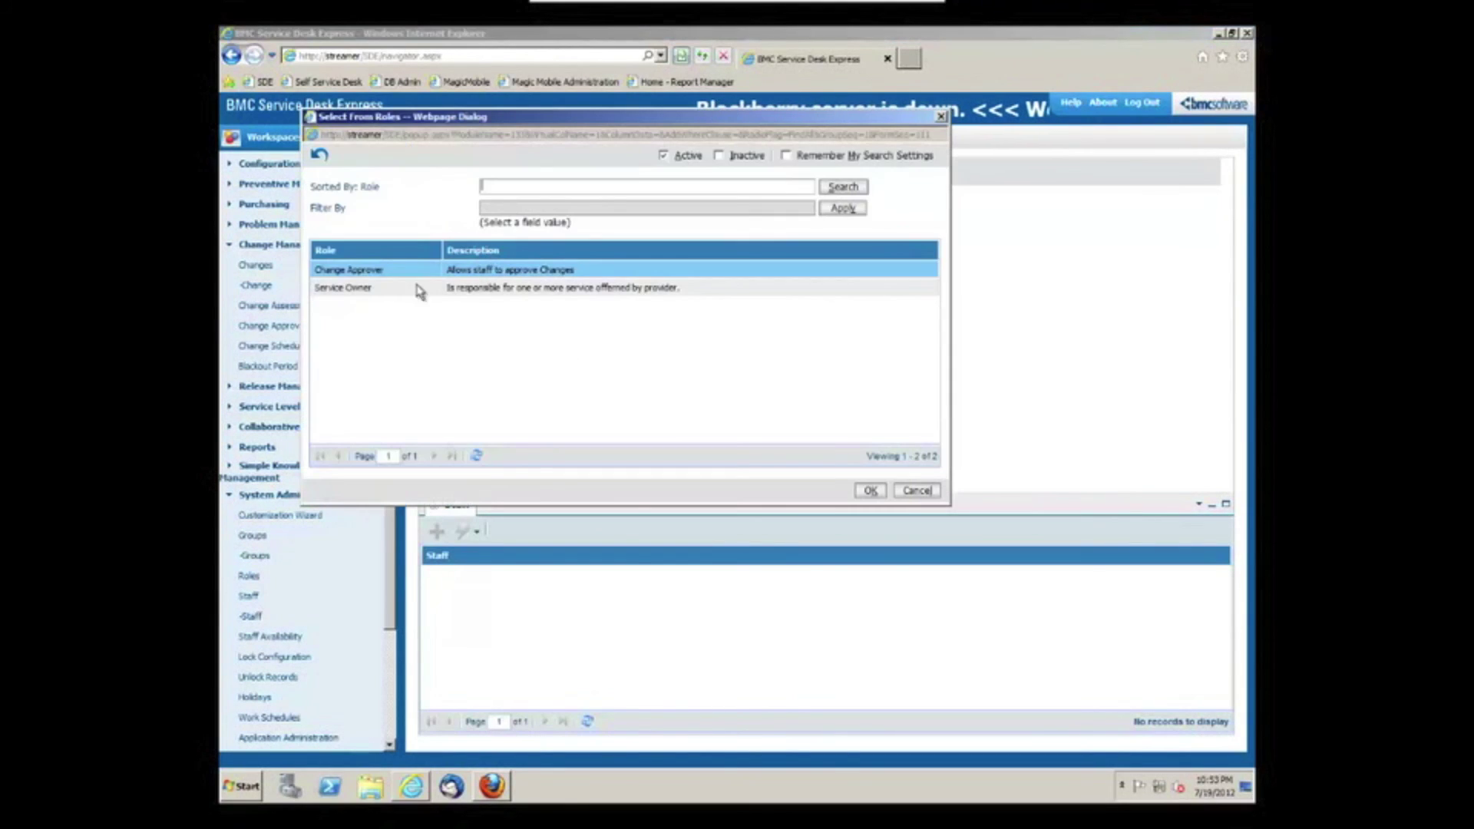
pyautogui.doubleClick(379, 275)
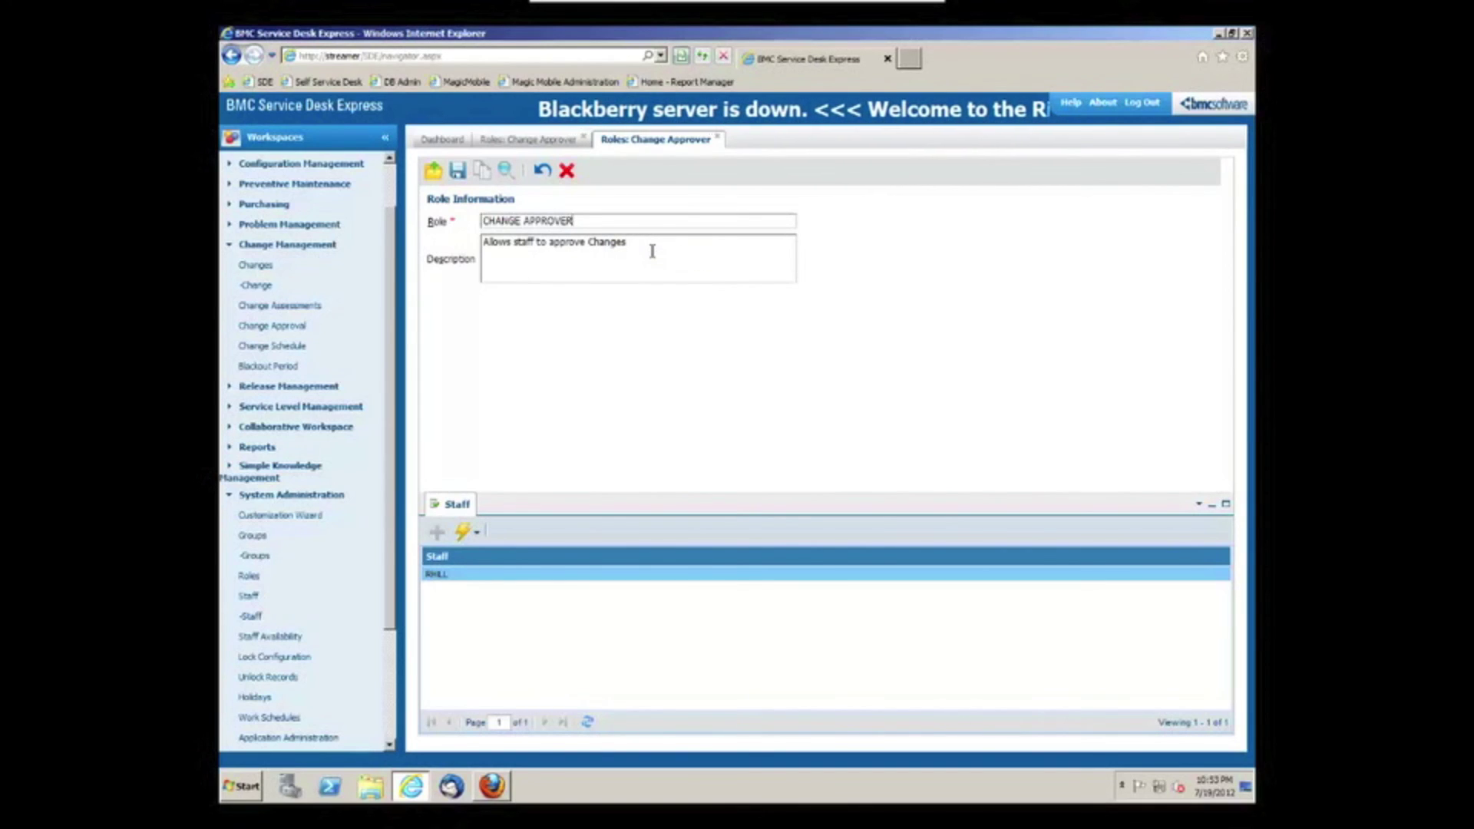
pyautogui.doubleClick(457, 575)
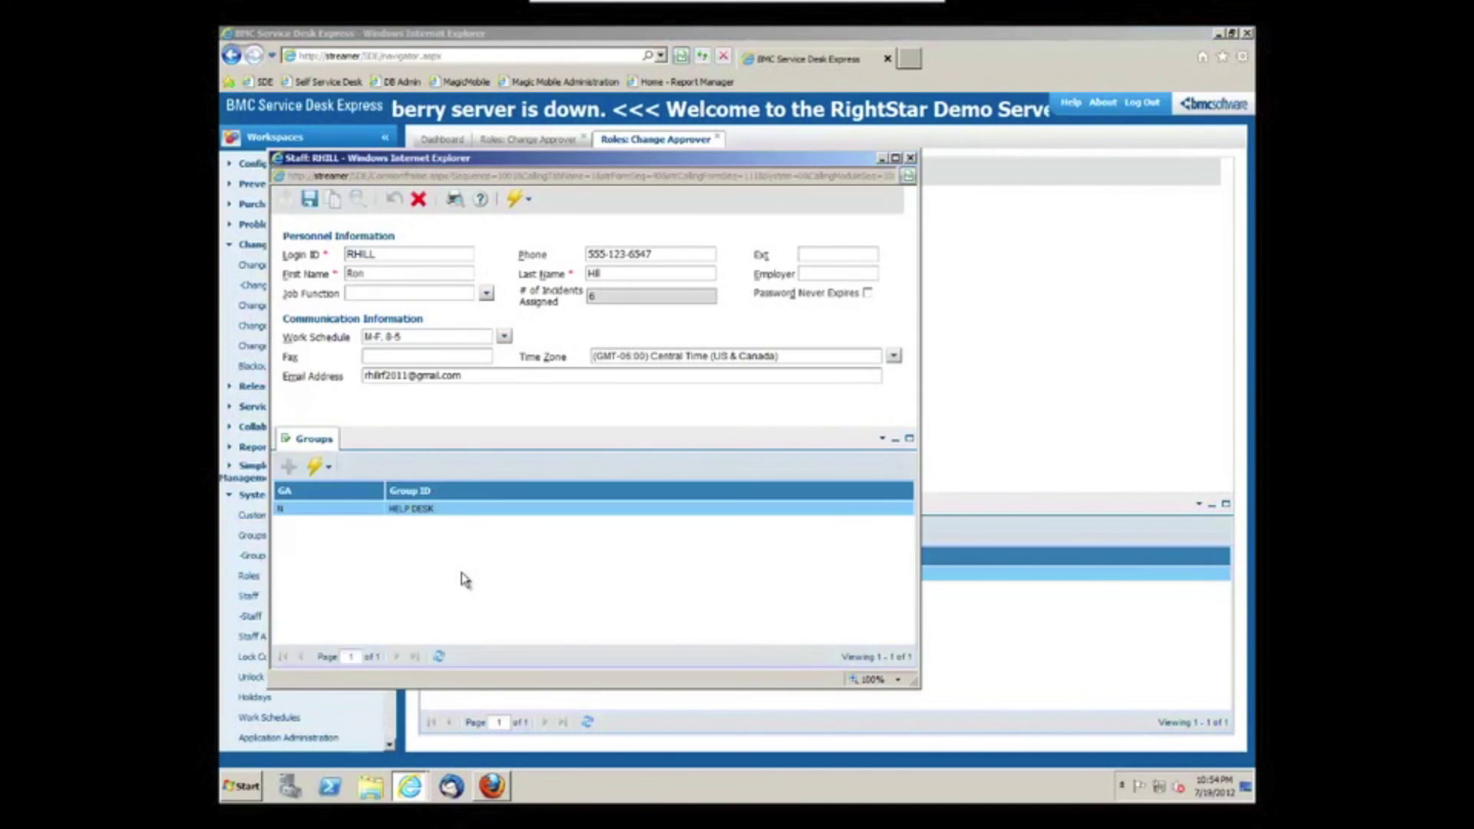
pyautogui.click(912, 159)
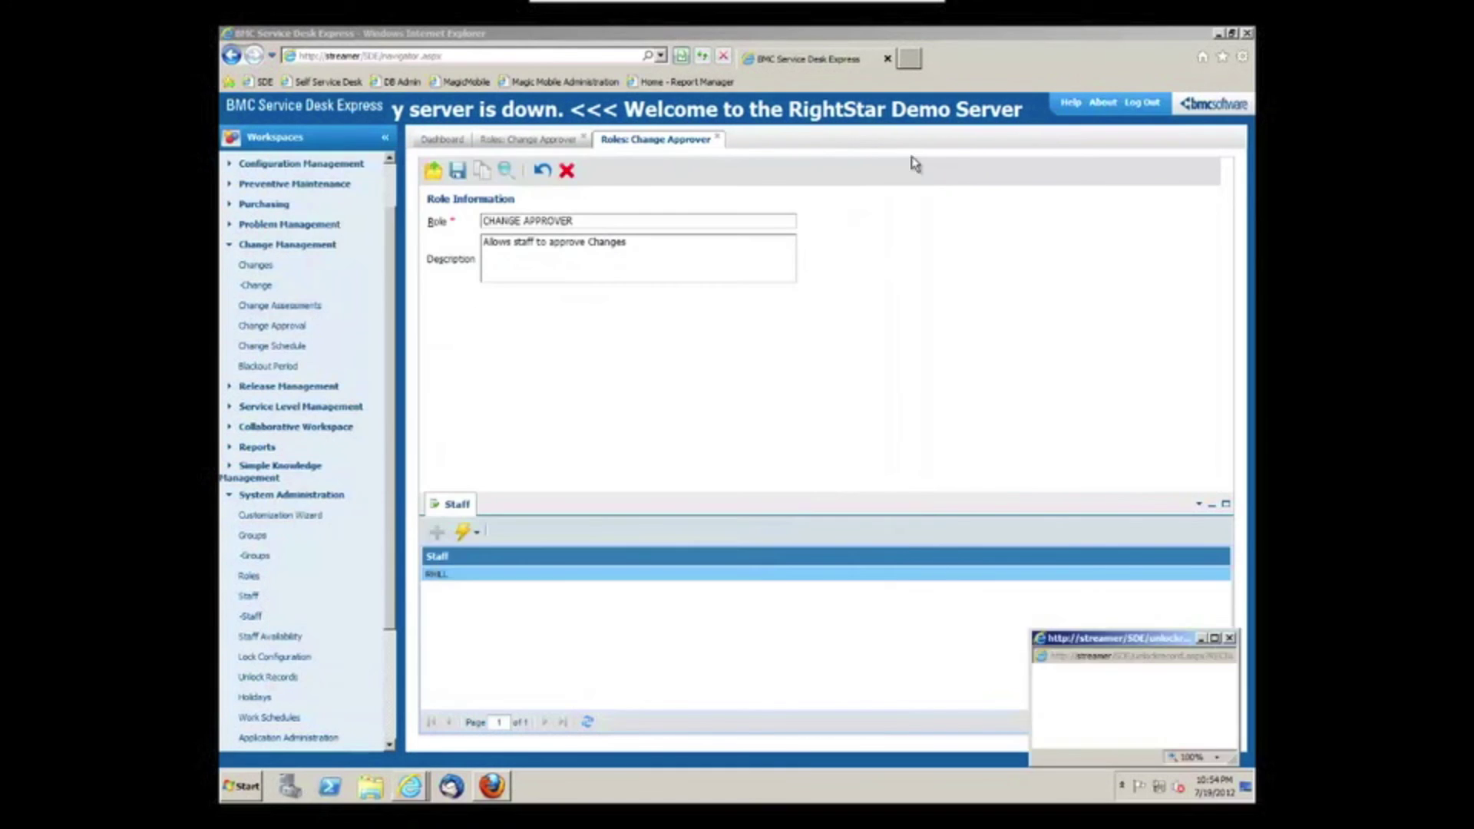
# Step: Open the Change Approver staff member's record in the System Administration -Staff form
pyautogui.click(251, 617)
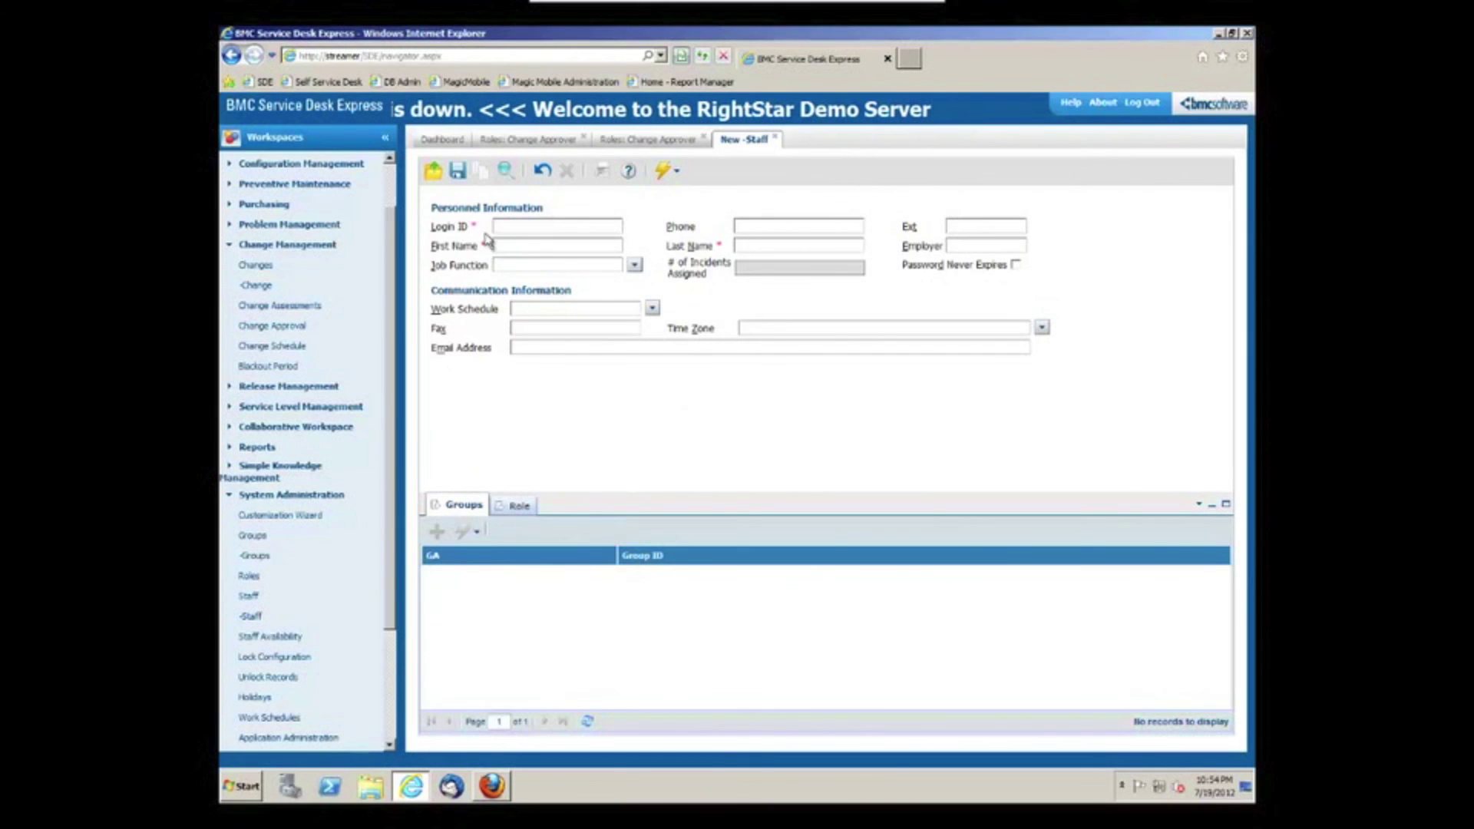
pyautogui.click(431, 177)
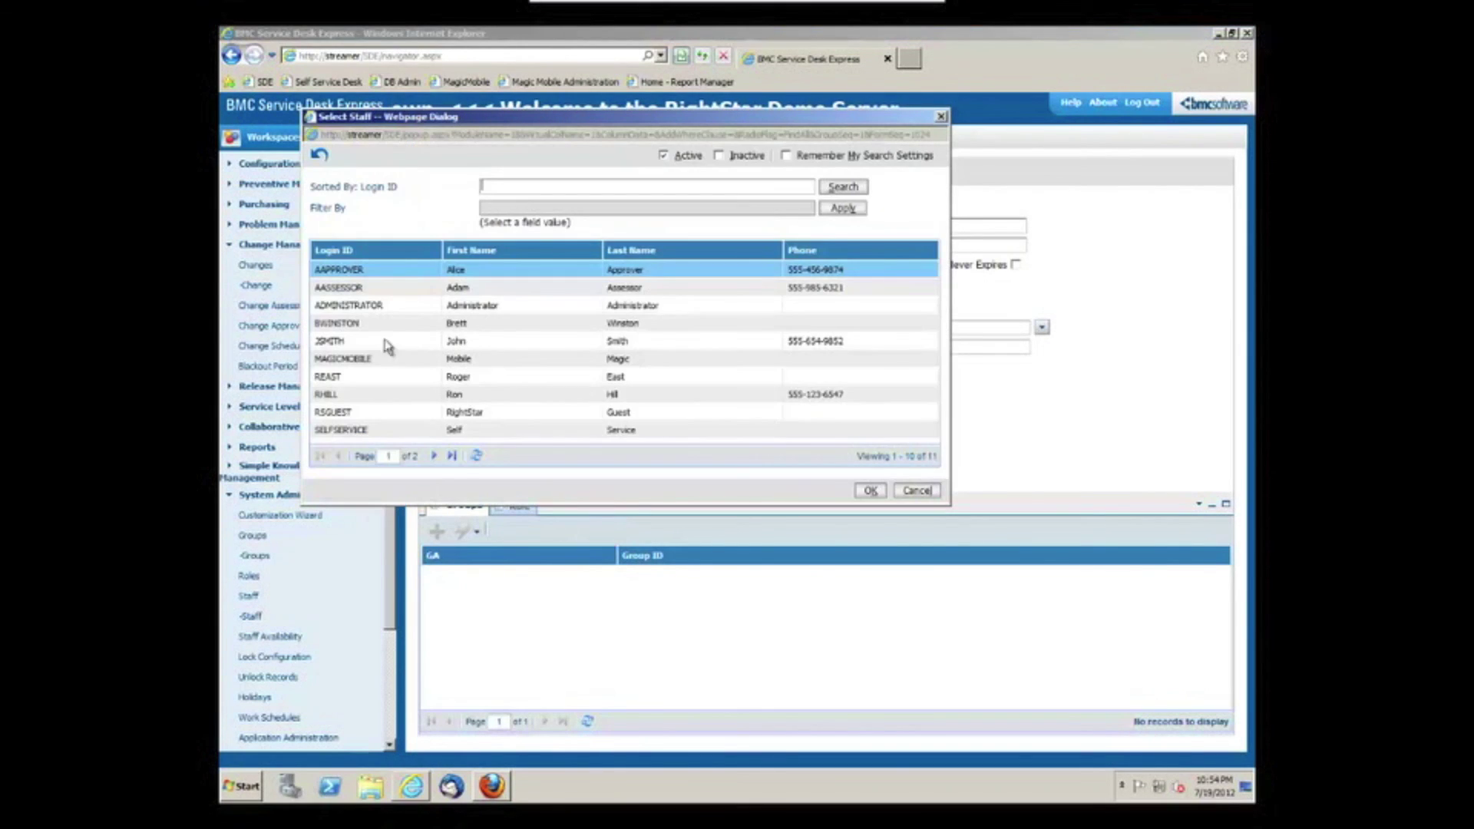
pyautogui.doubleClick(335, 393)
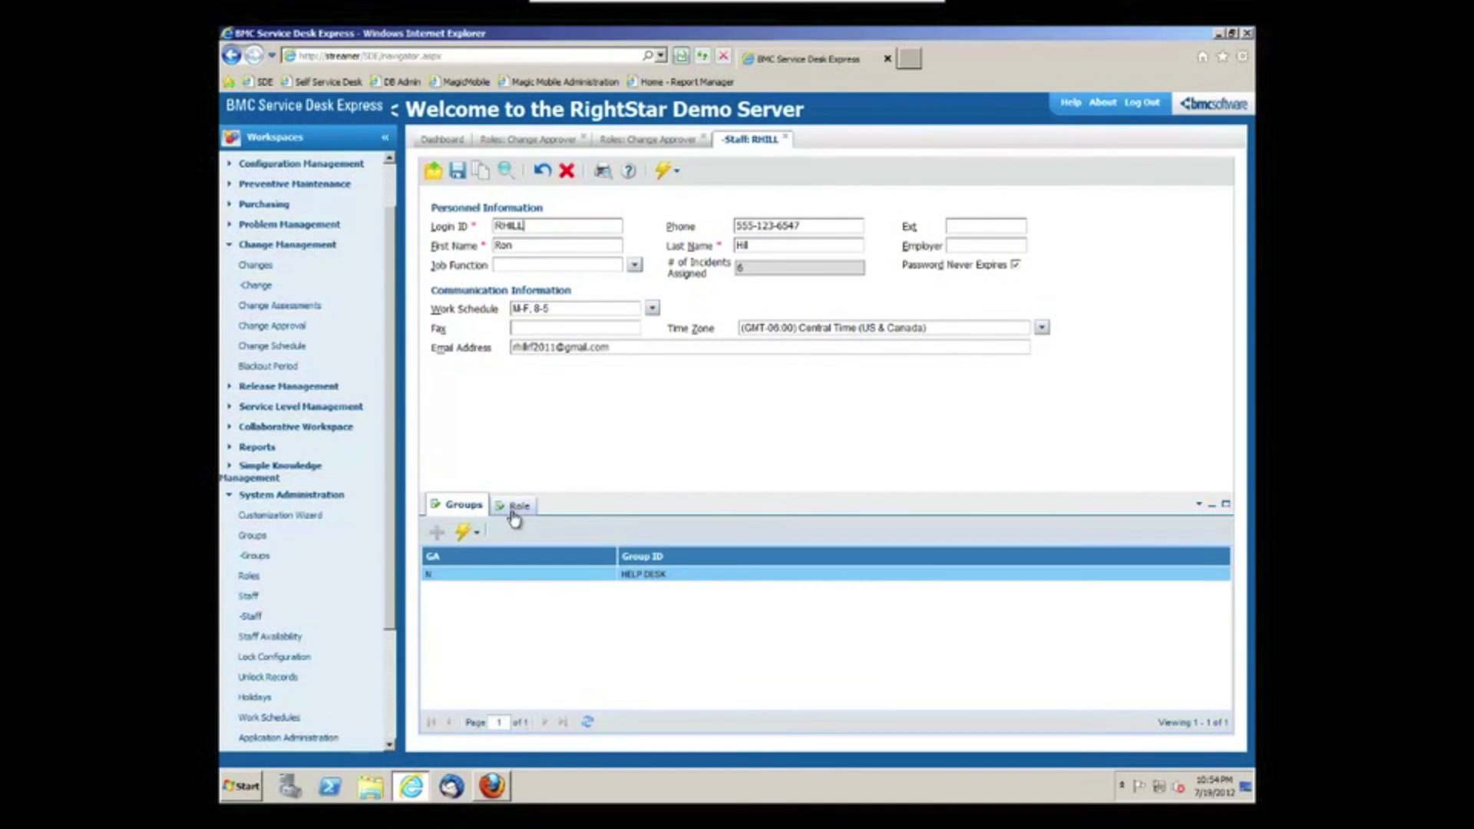
# Step: Display the roles assigned to the staff member
pyautogui.click(519, 507)
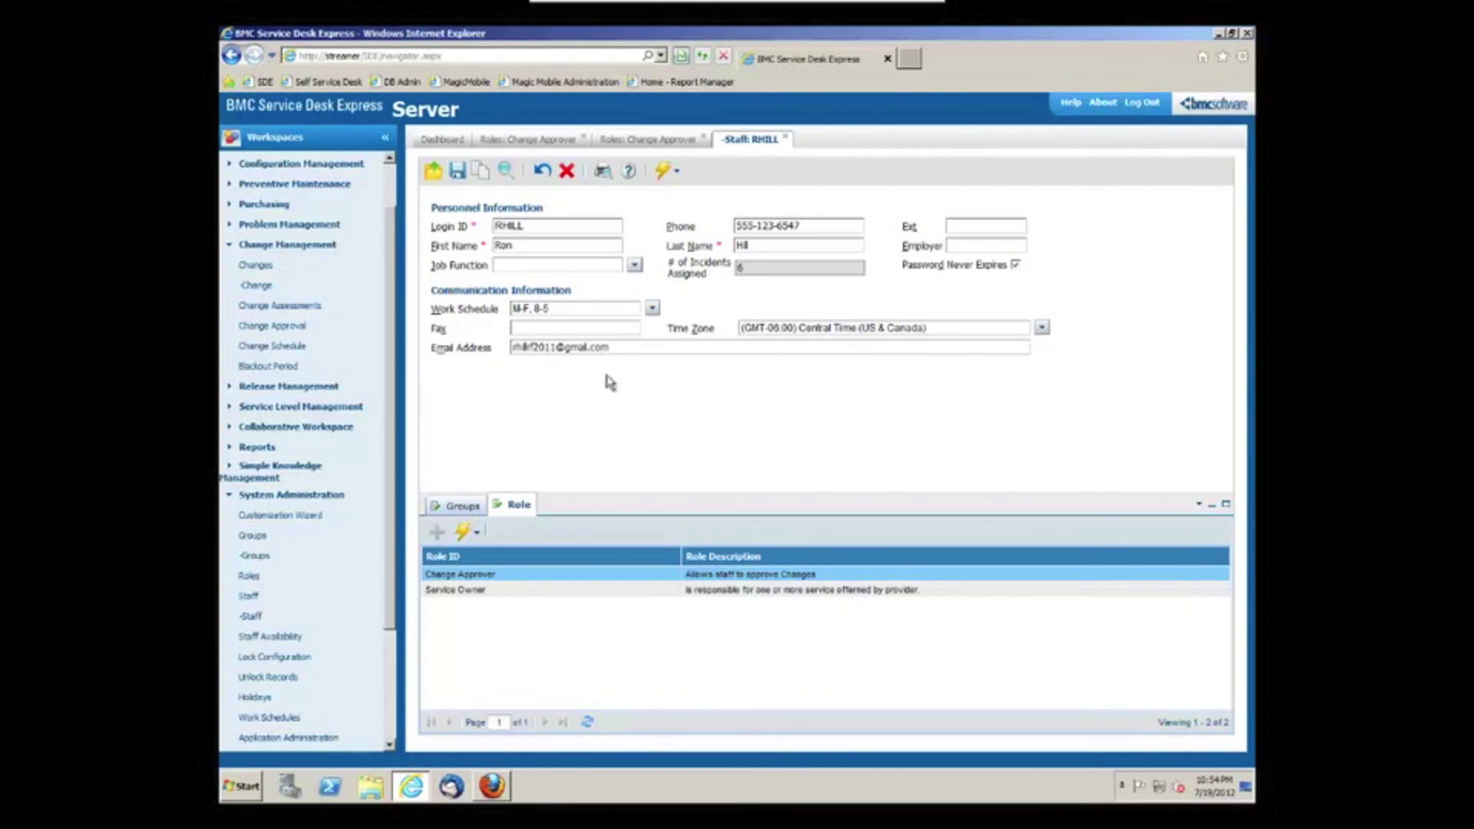
# Step: Open change 9, "Upgrade to Exchange 2010 SP 2", in a -Change form without choosing an initiator, and show its approvals
pyautogui.click(269, 288)
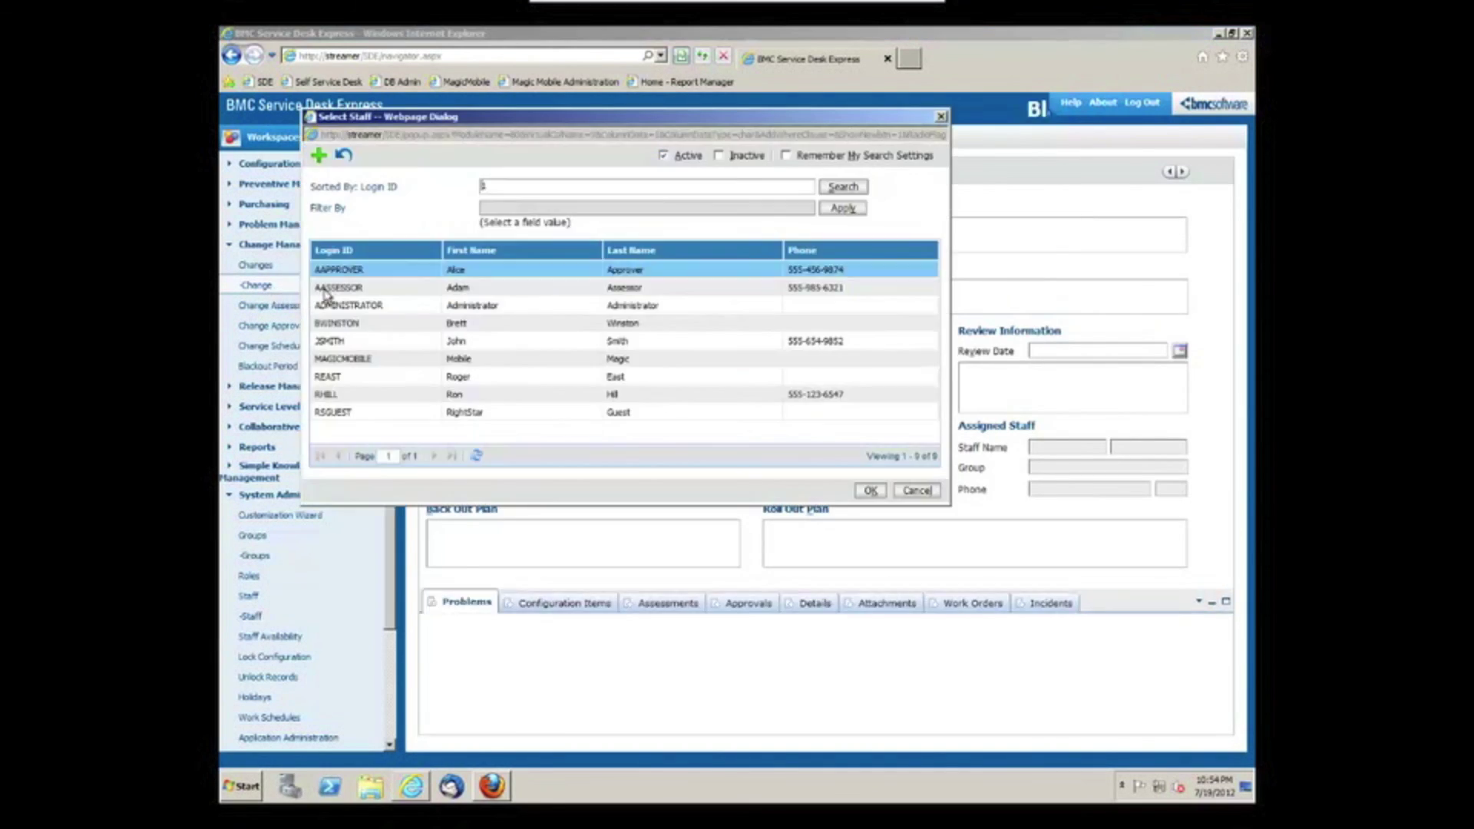
pyautogui.click(940, 116)
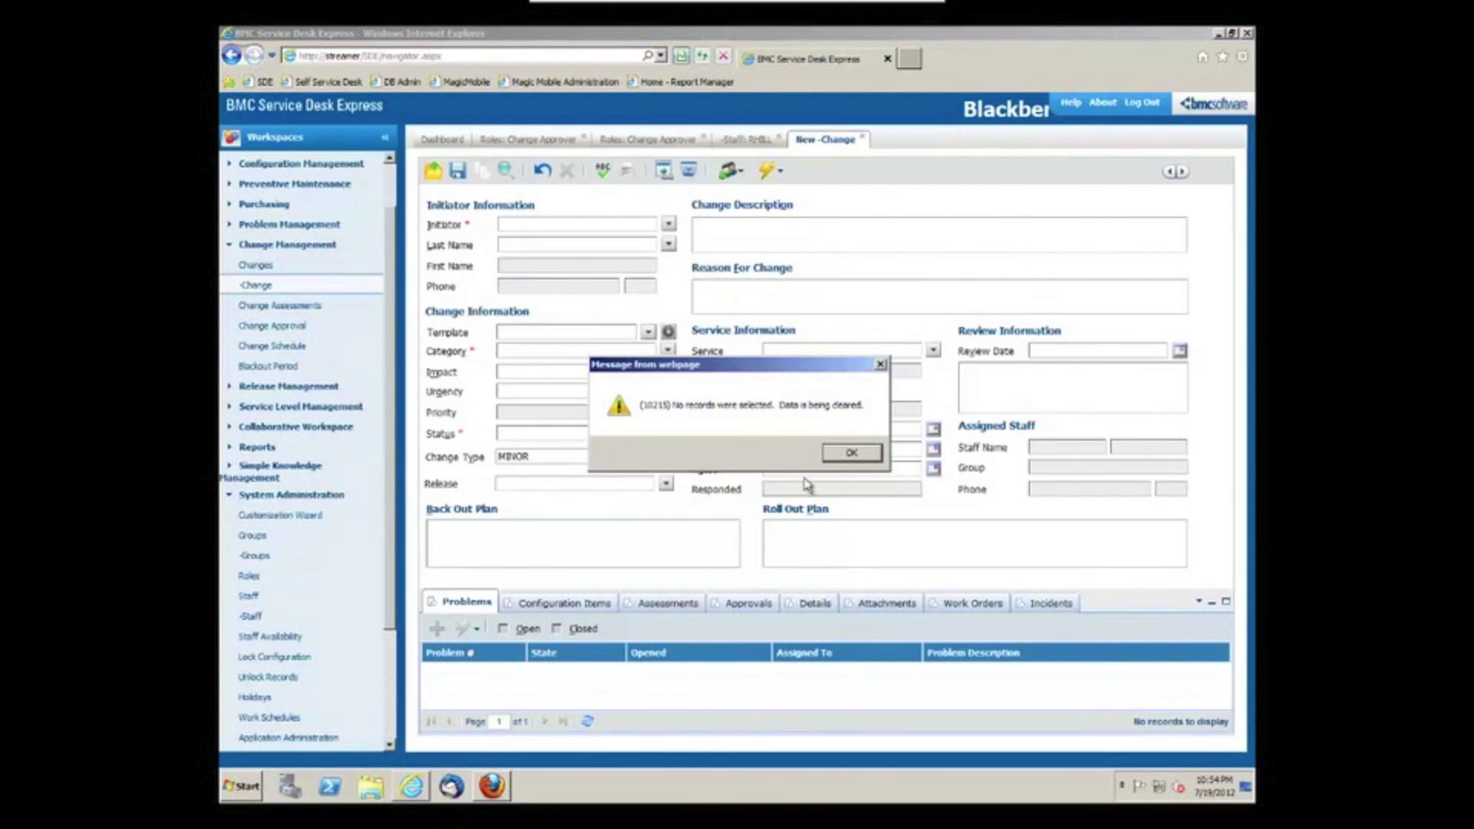
pyautogui.click(852, 452)
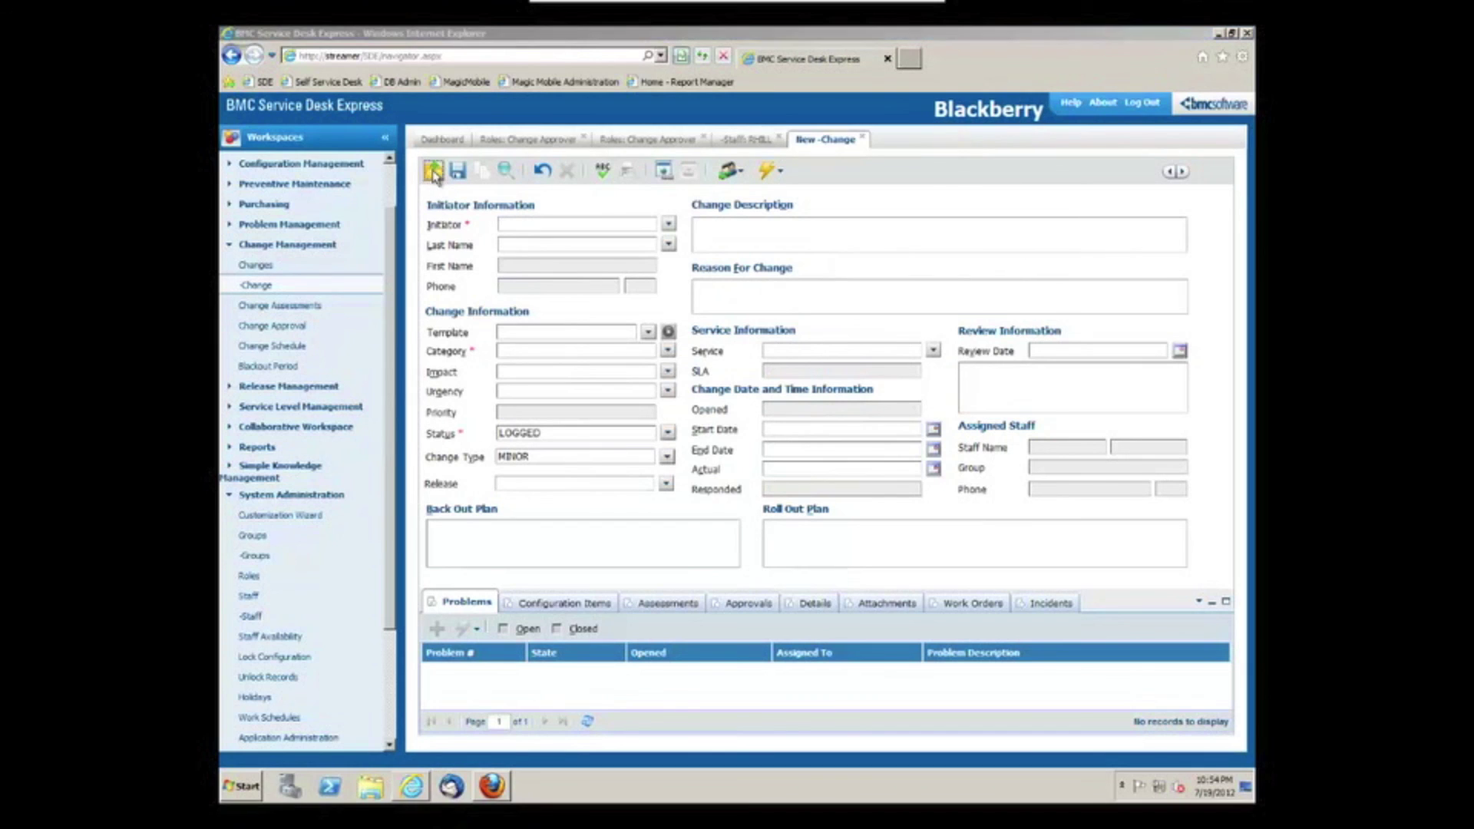
pyautogui.click(434, 172)
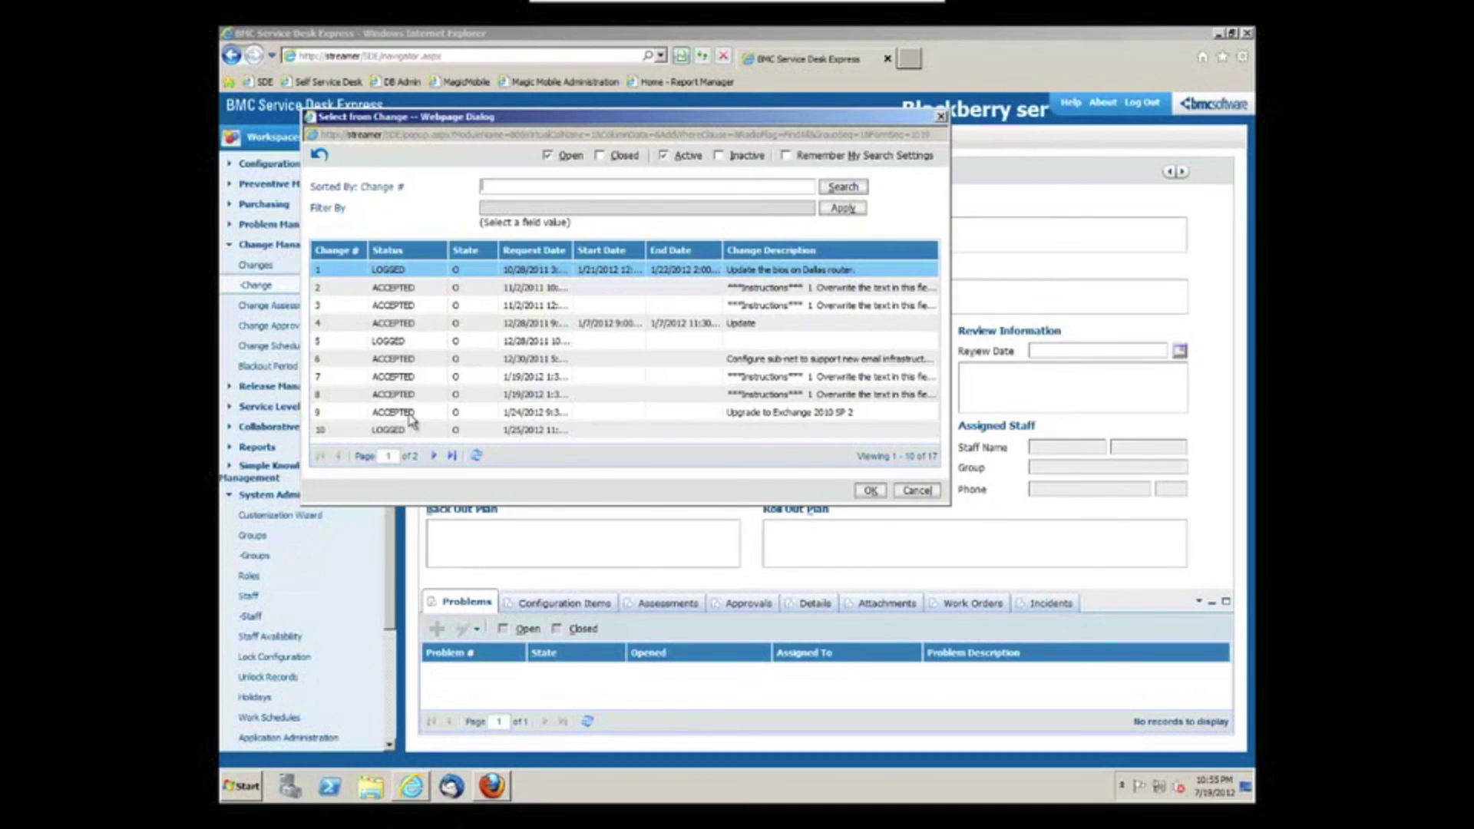
pyautogui.doubleClick(411, 420)
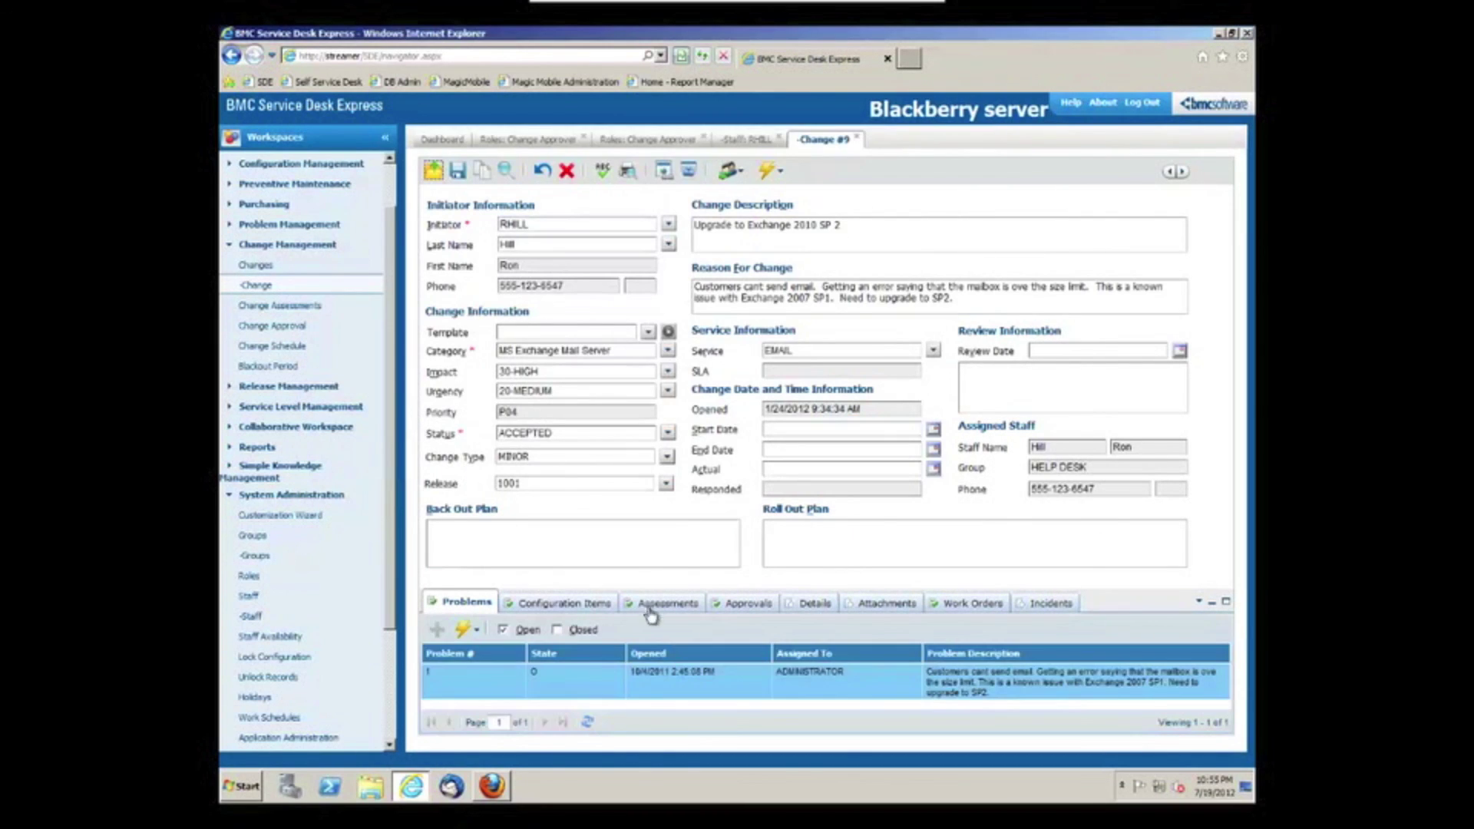
pyautogui.click(743, 605)
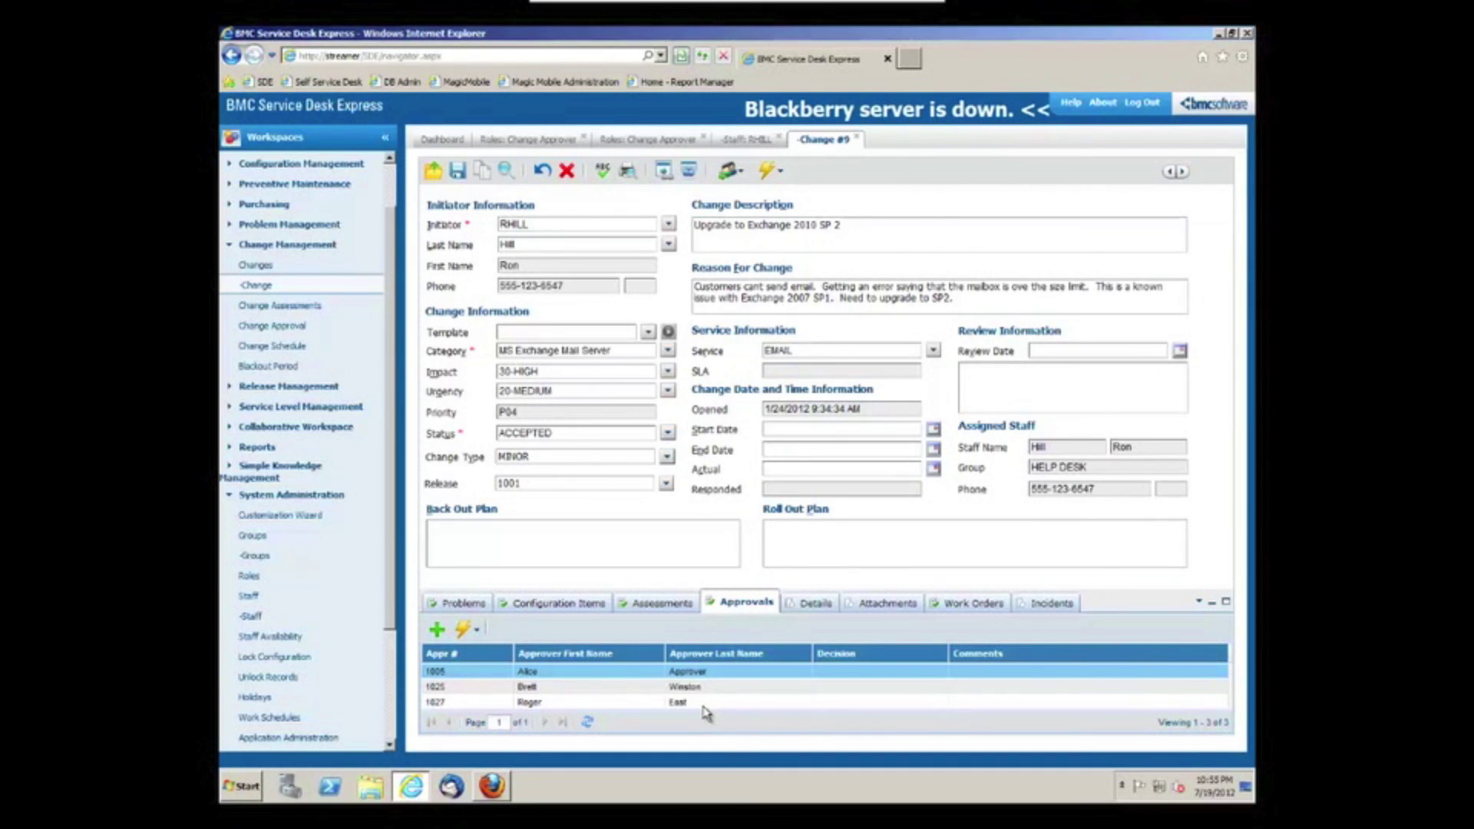
# Step: Add an approval to change 9 with the fifth staff member in the list as approver, save it, and close the approval form
pyautogui.click(438, 631)
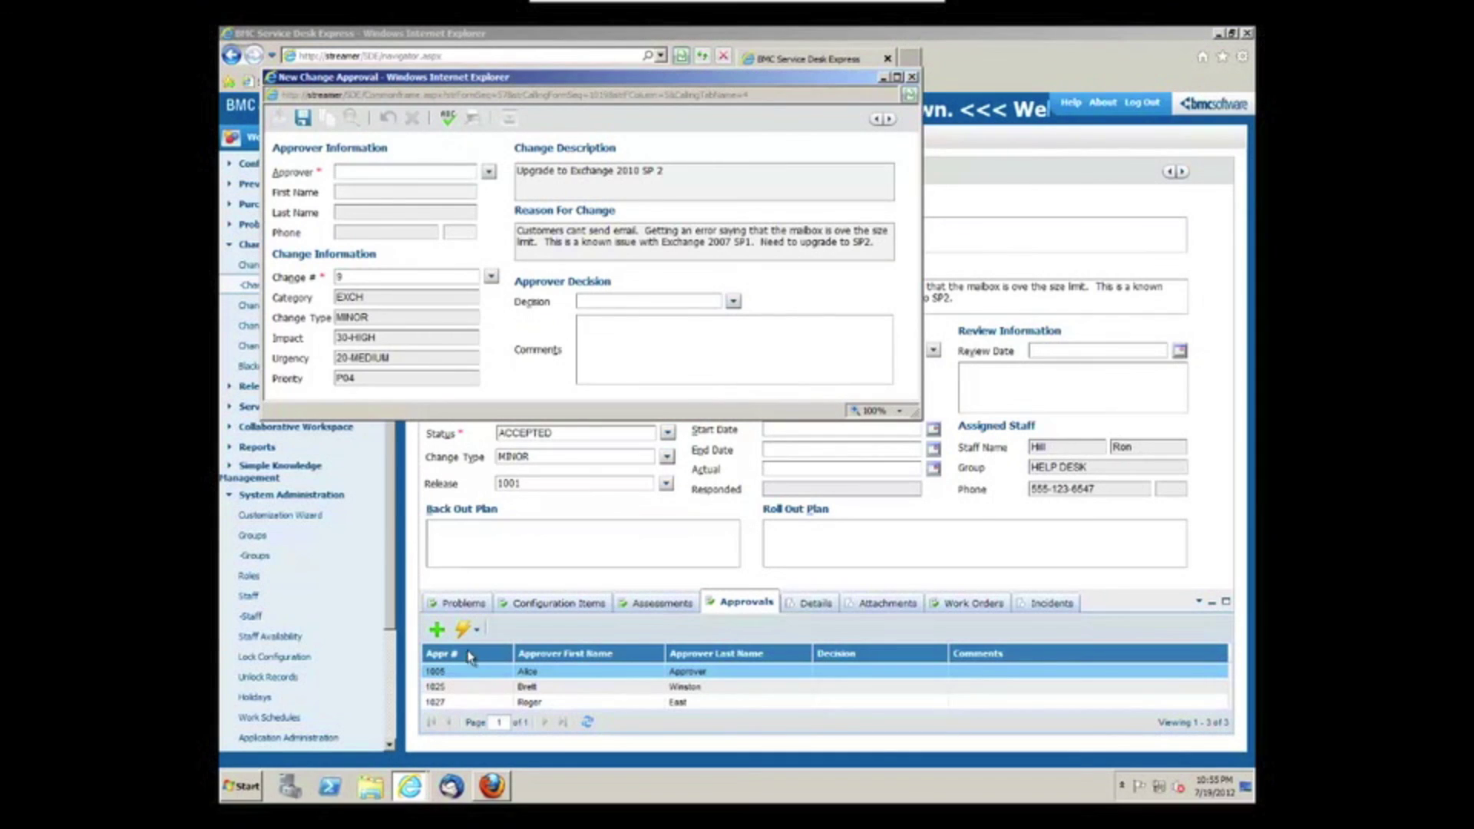
pyautogui.click(489, 175)
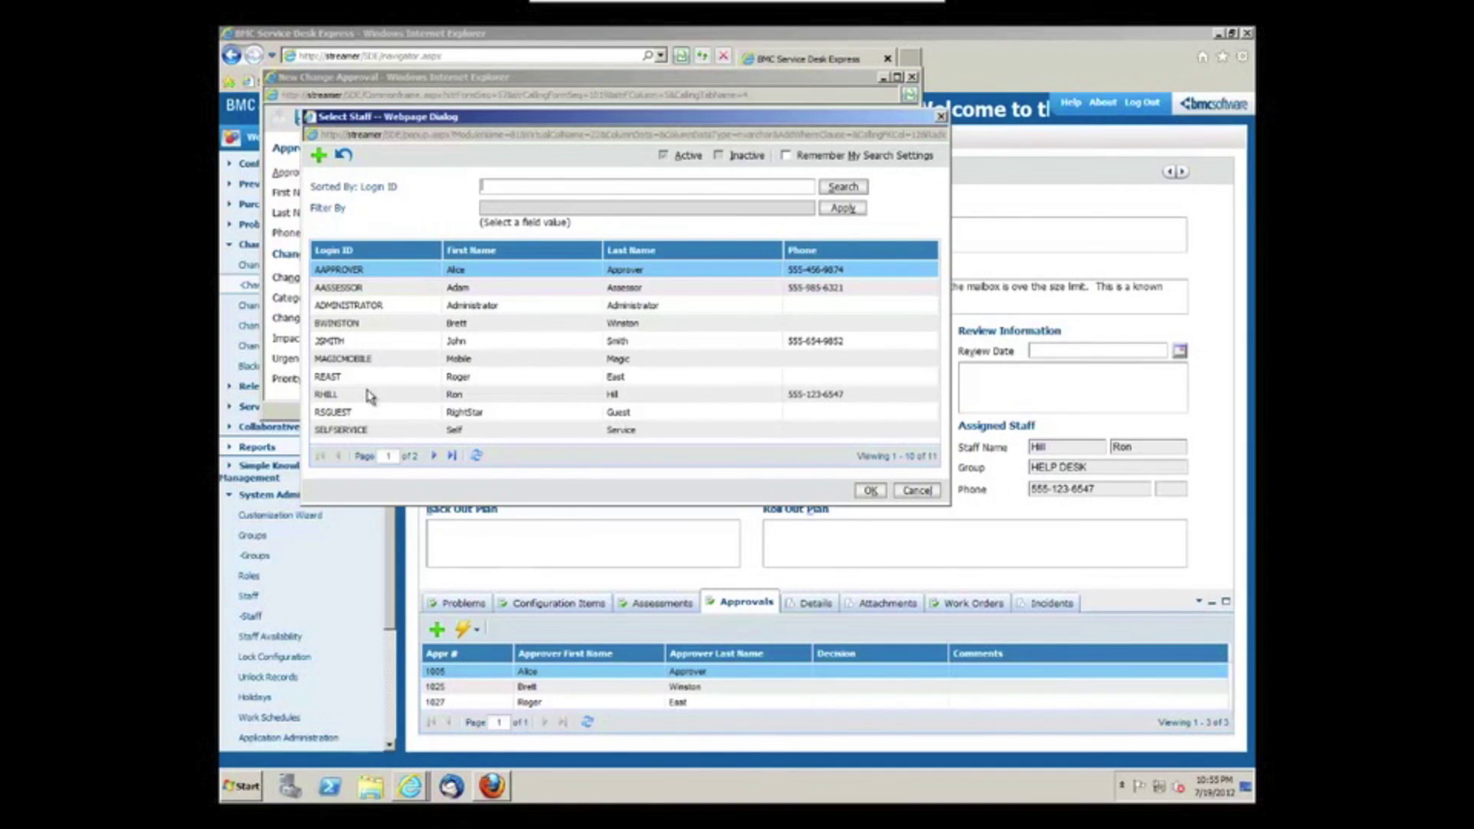
pyautogui.doubleClick(361, 342)
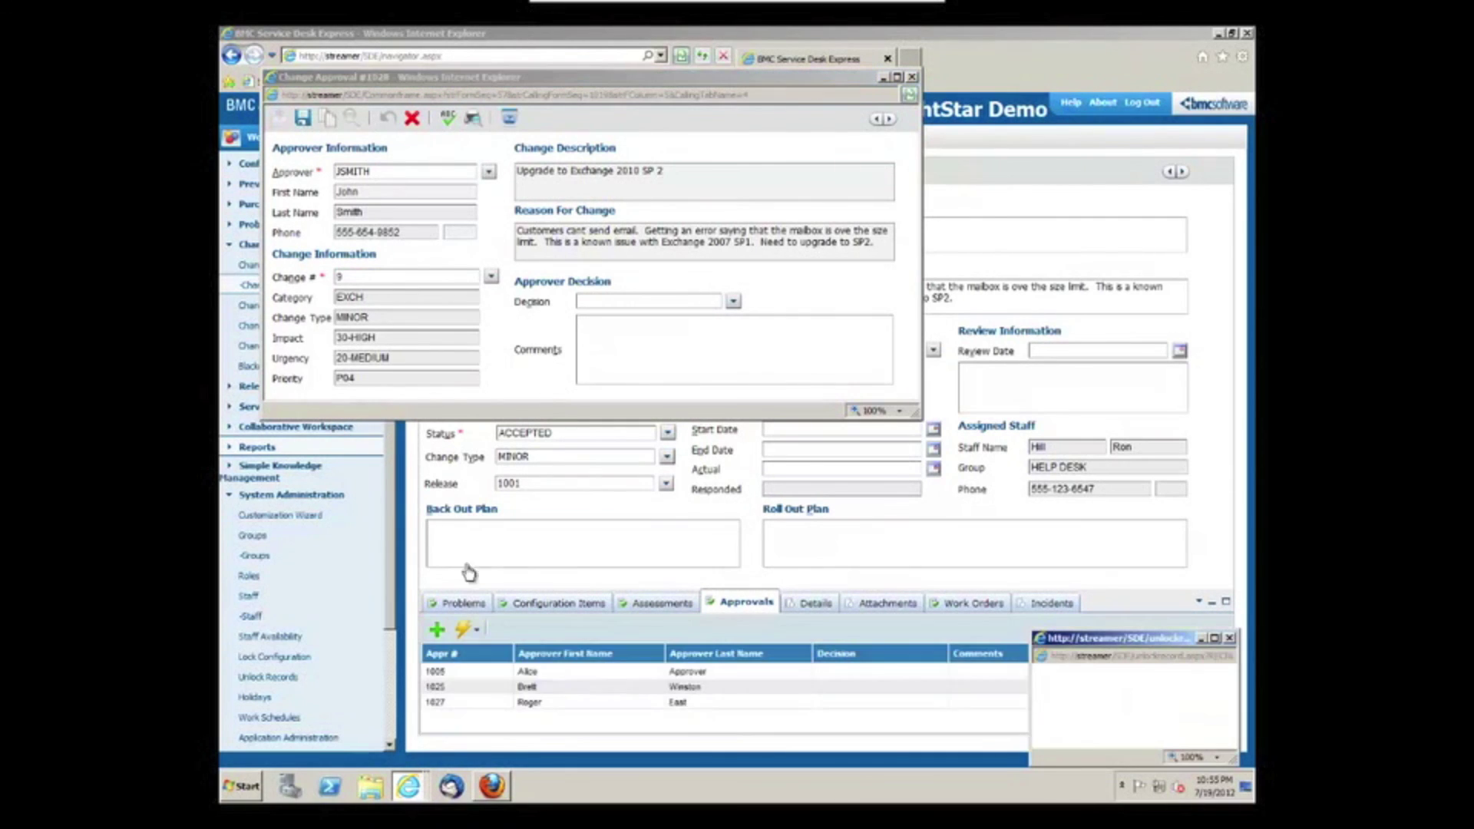
pyautogui.click(1229, 680)
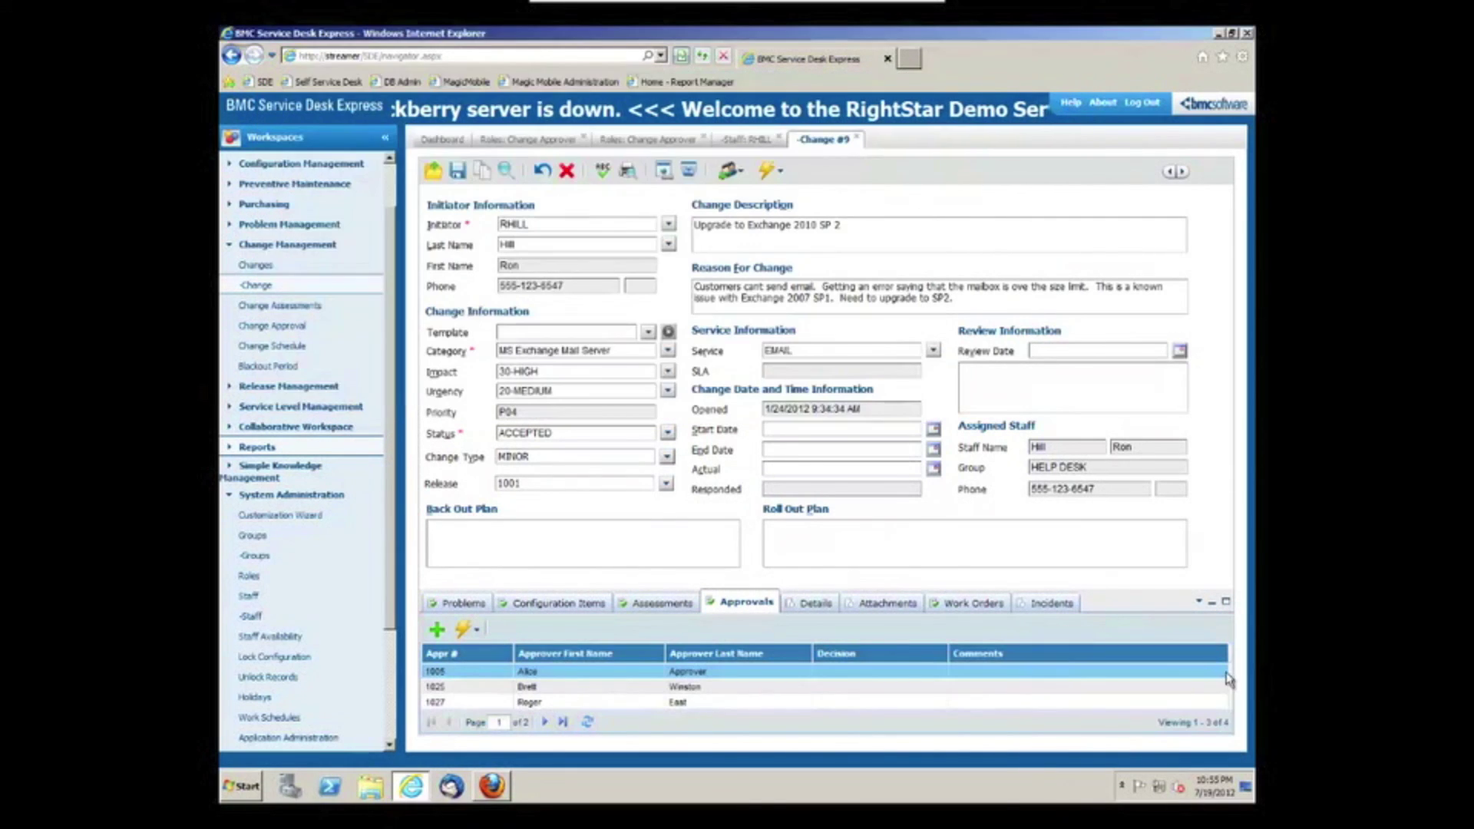
# Step: Enlarge the approvals list, open approval 1028, and try to save it with the decision Approve
pyautogui.click(1227, 603)
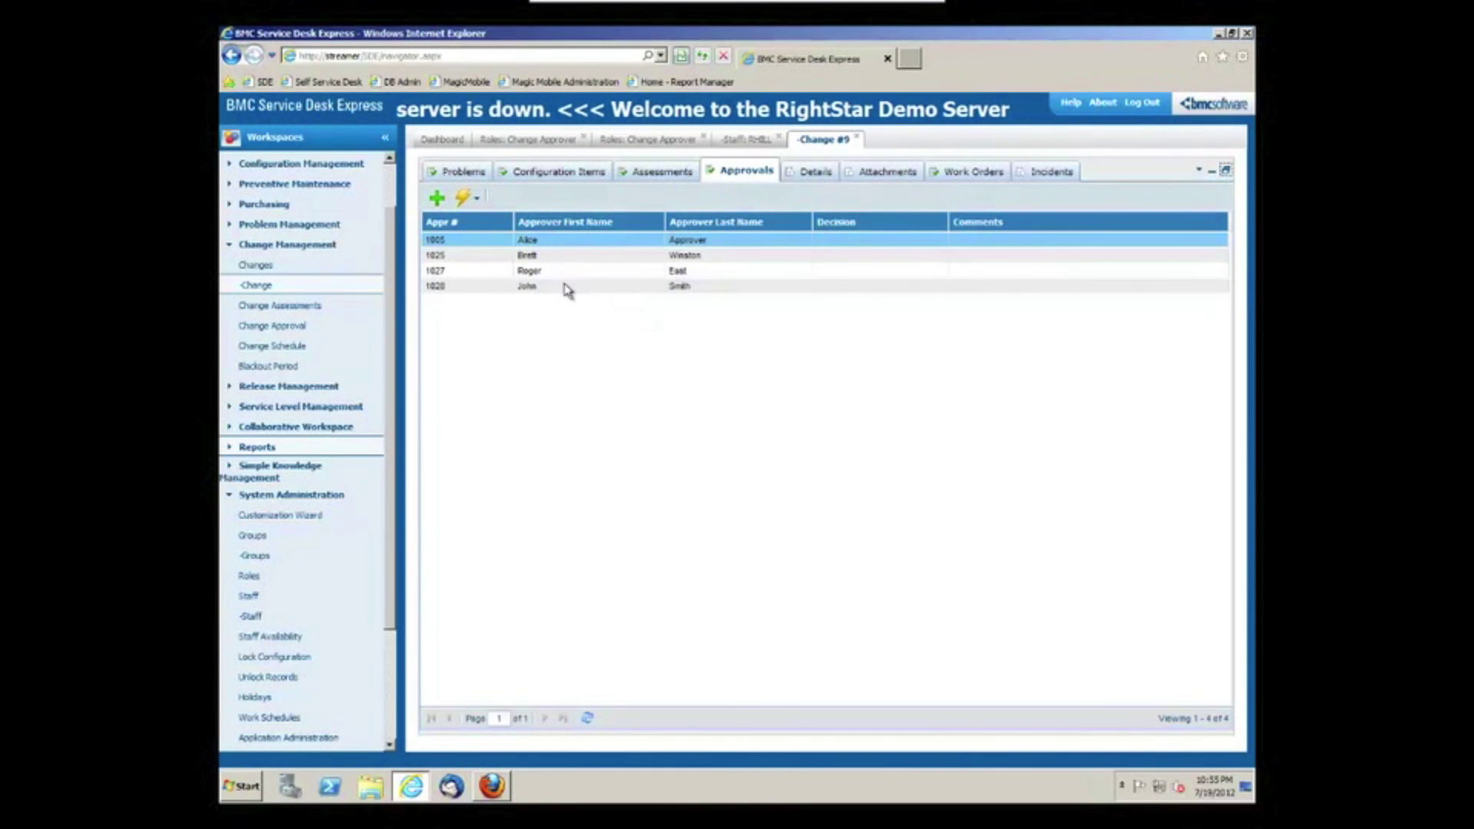
pyautogui.doubleClick(623, 291)
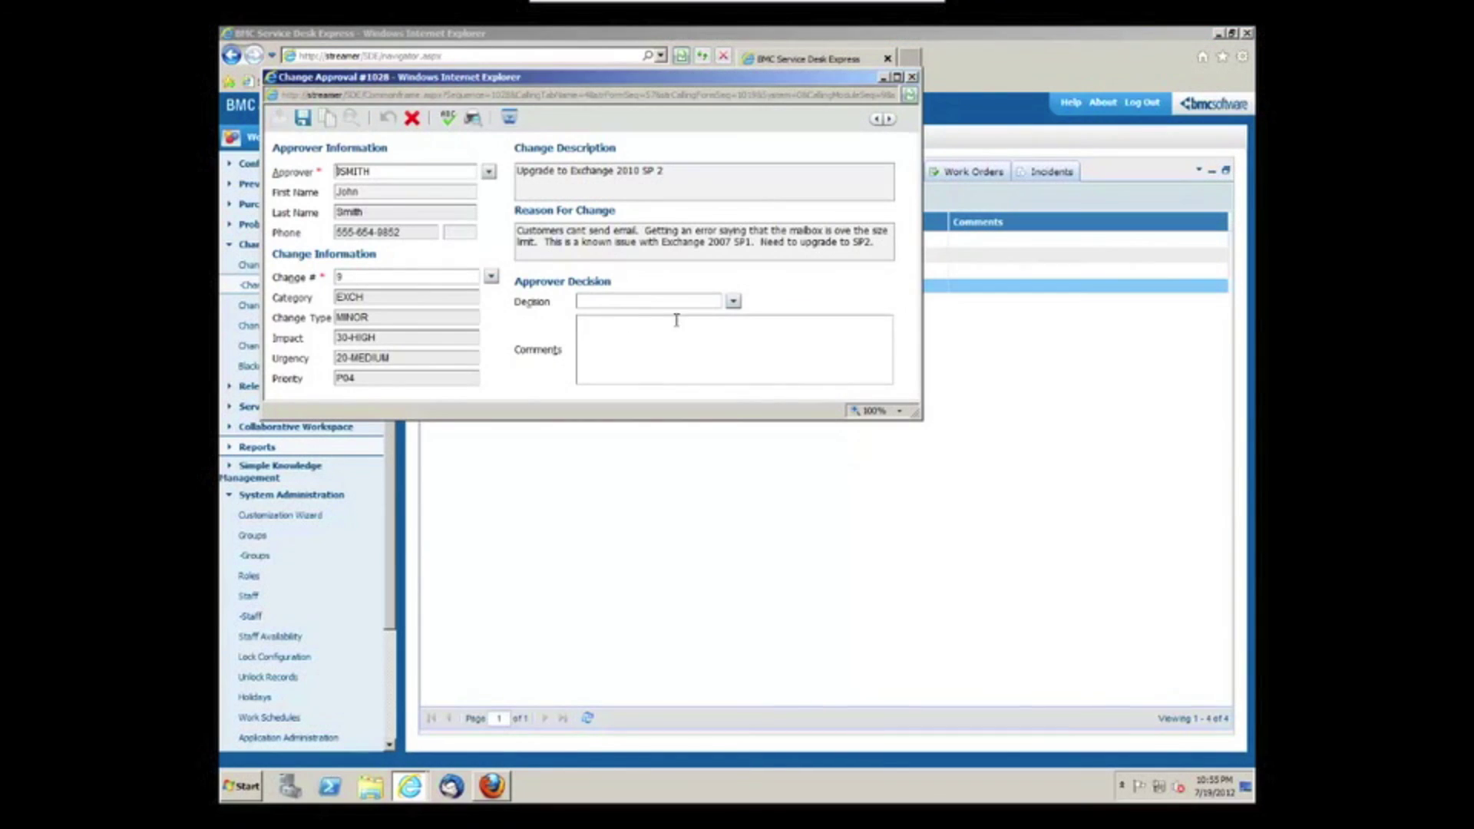
pyautogui.click(735, 302)
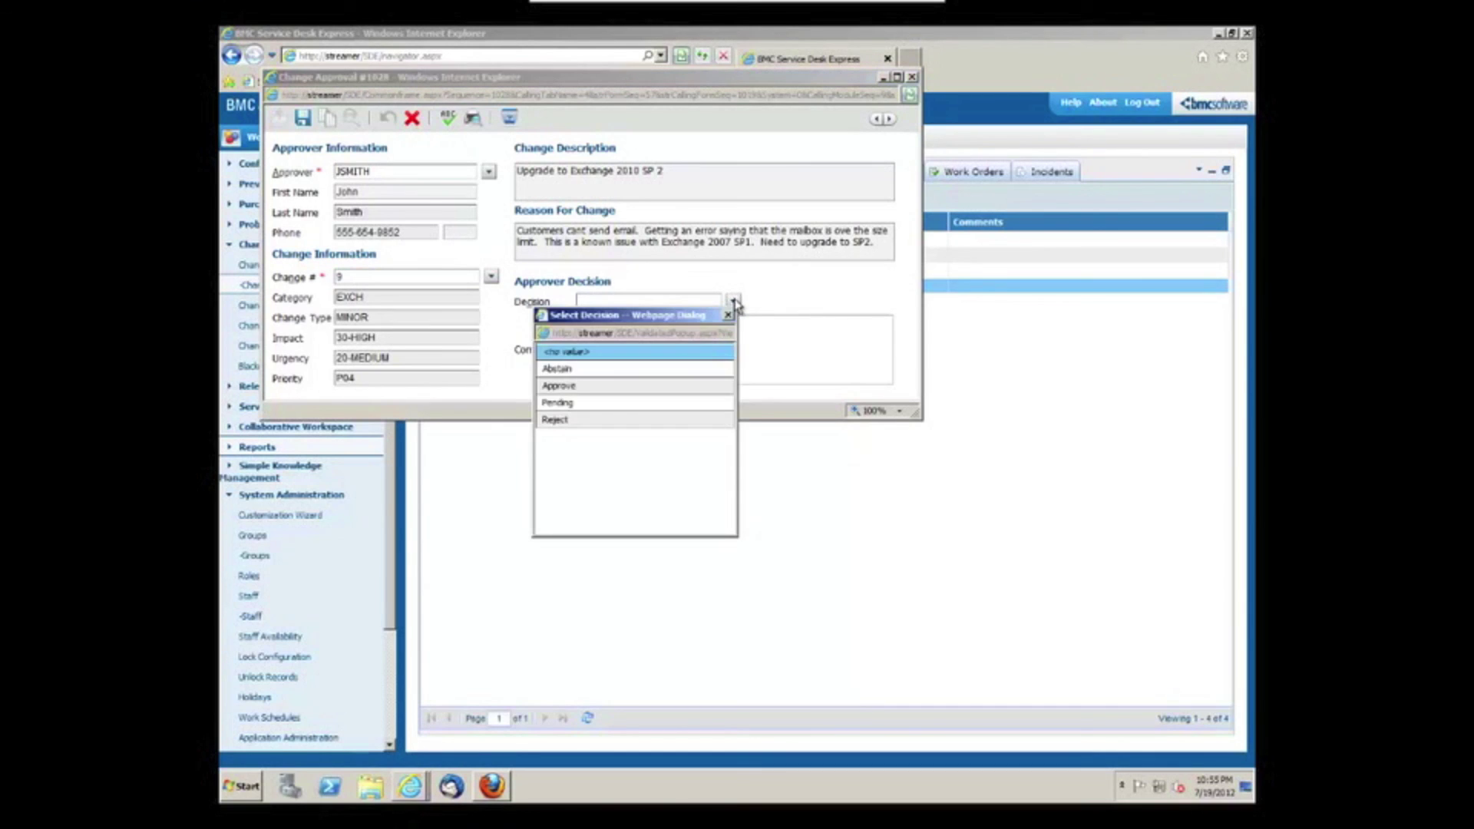
pyautogui.doubleClick(559, 386)
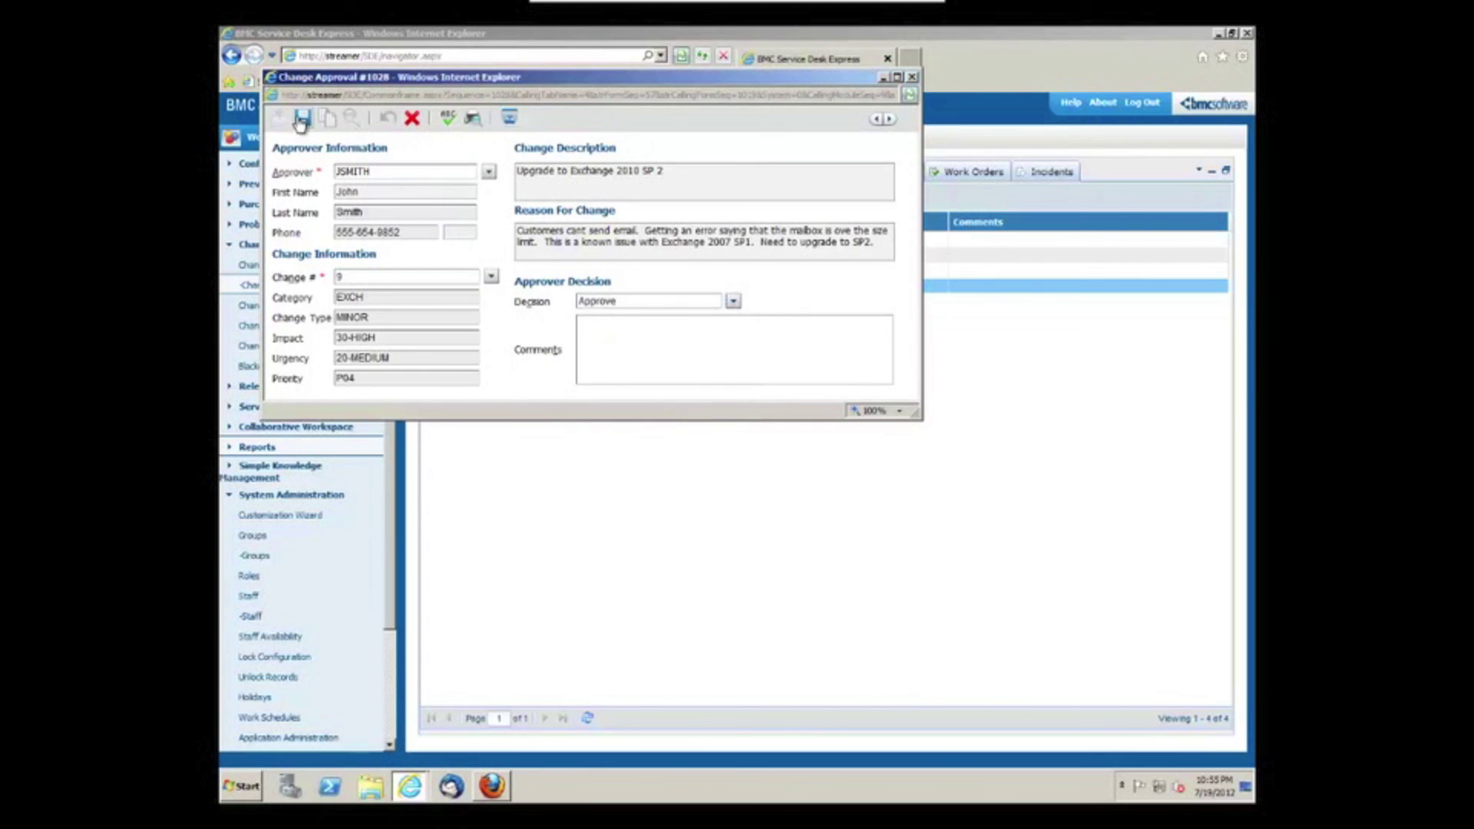
pyautogui.click(303, 119)
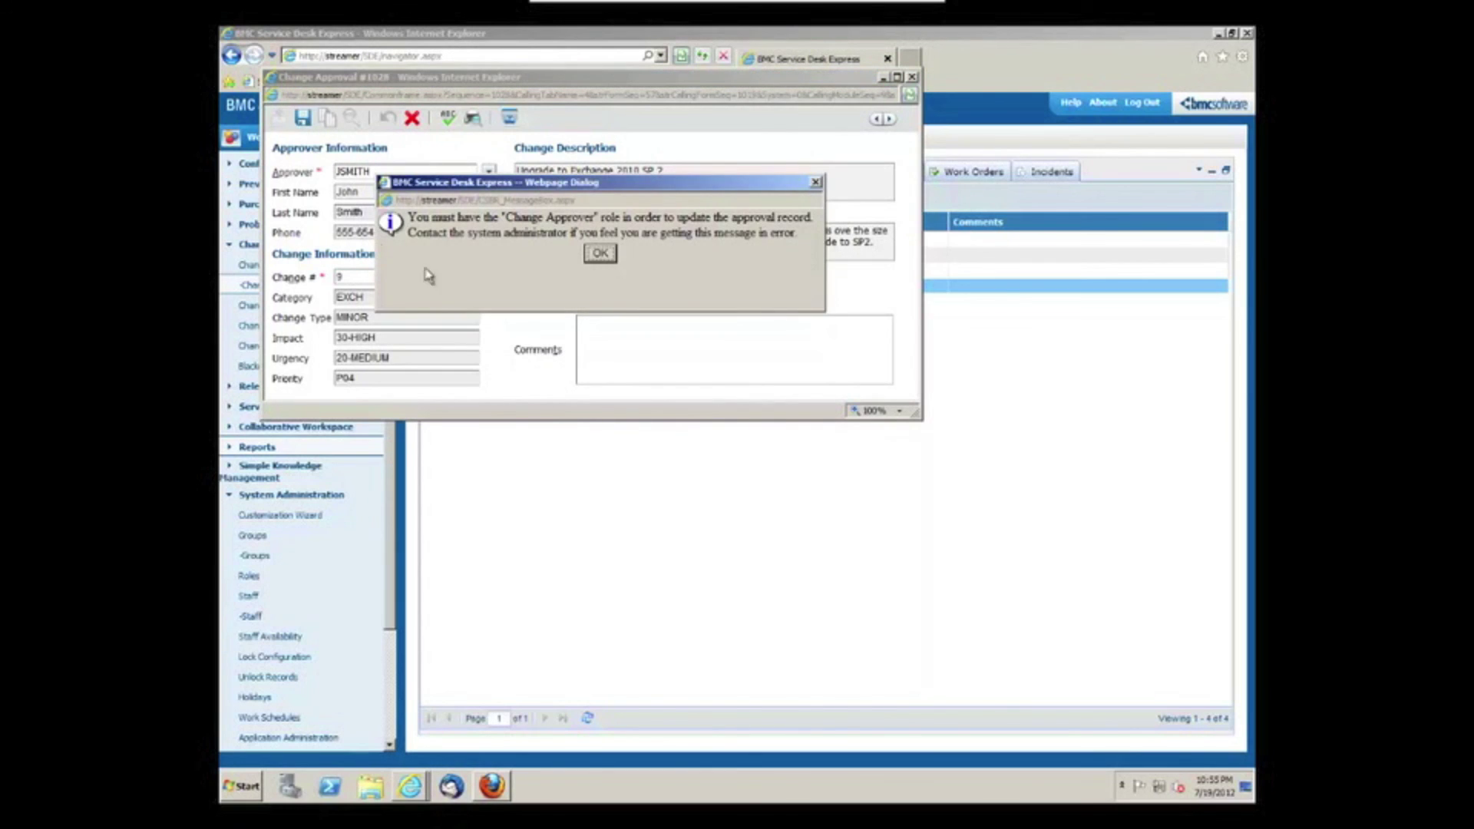